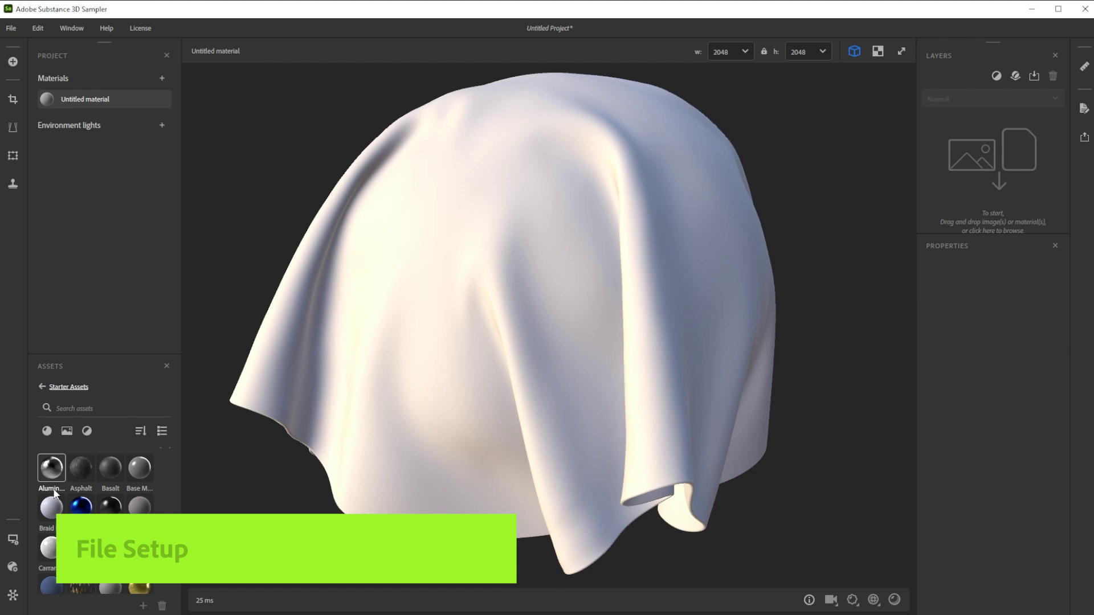
Step: Check the preview mesh and environment options in the viewer settings
click(14, 540)
scroll(68, 497, down, 5)
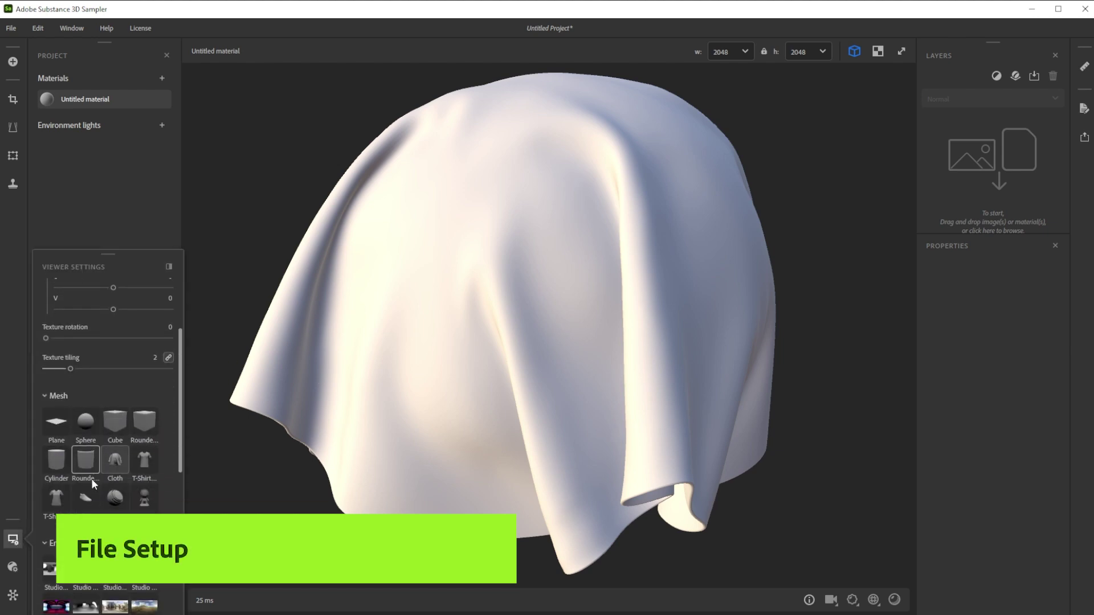
scroll(107, 478, down, 2)
mouse_move(54, 587)
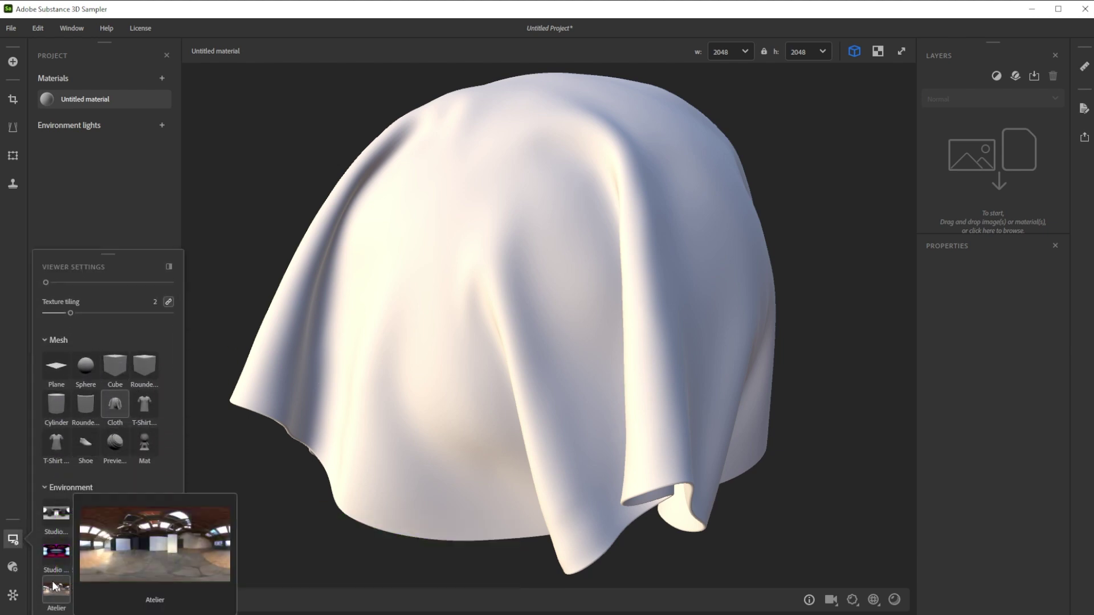
click(13, 539)
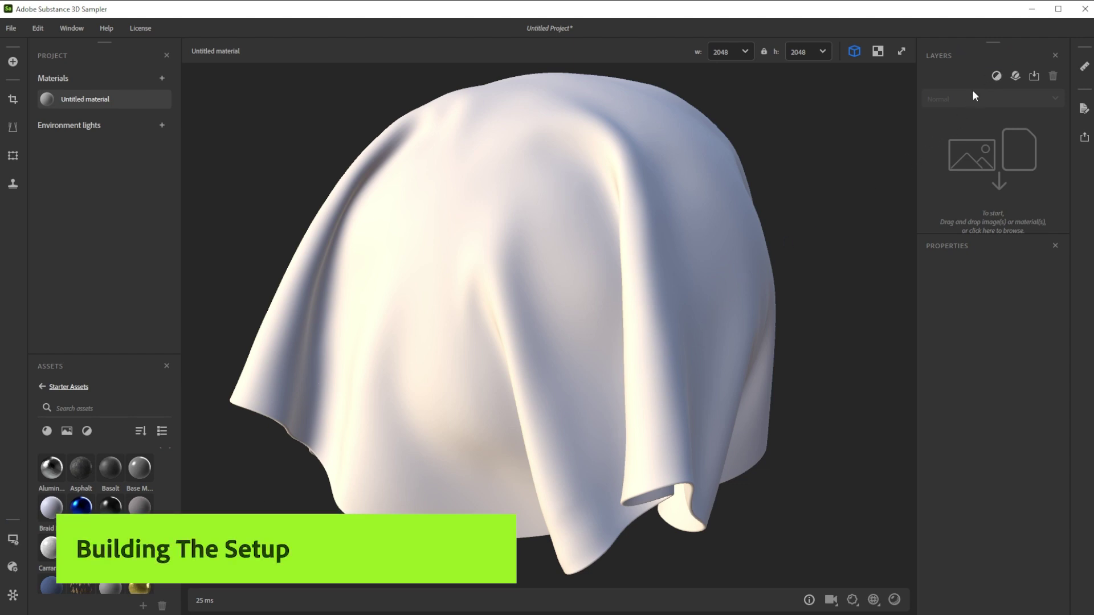
Step: Add a Weave filter with an area size of 20 cm and a density of 29.4 stitches per cm
click(991, 76)
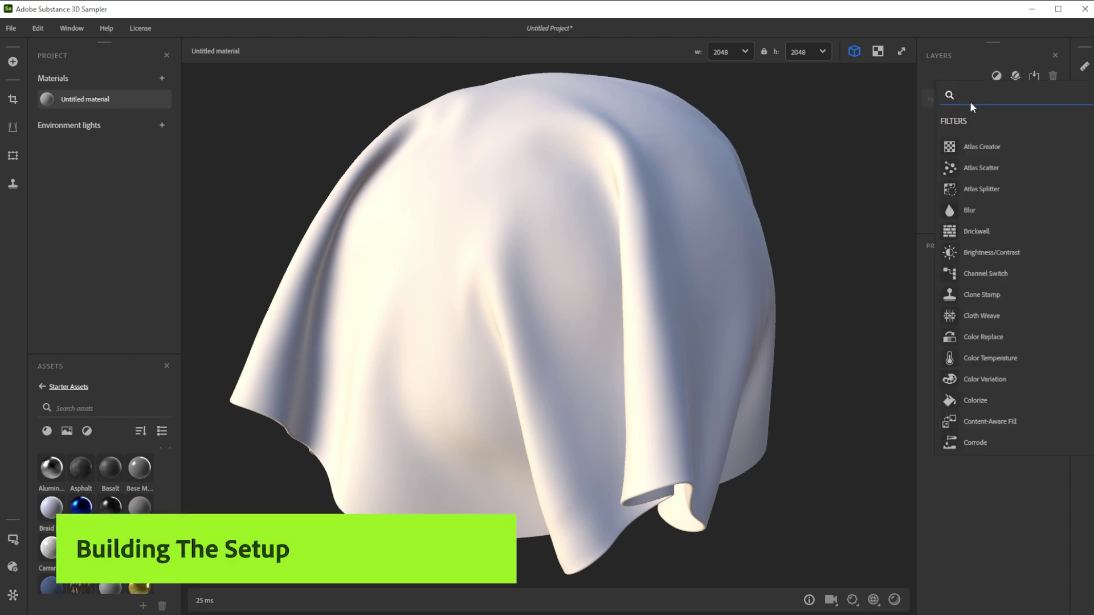
text(we)
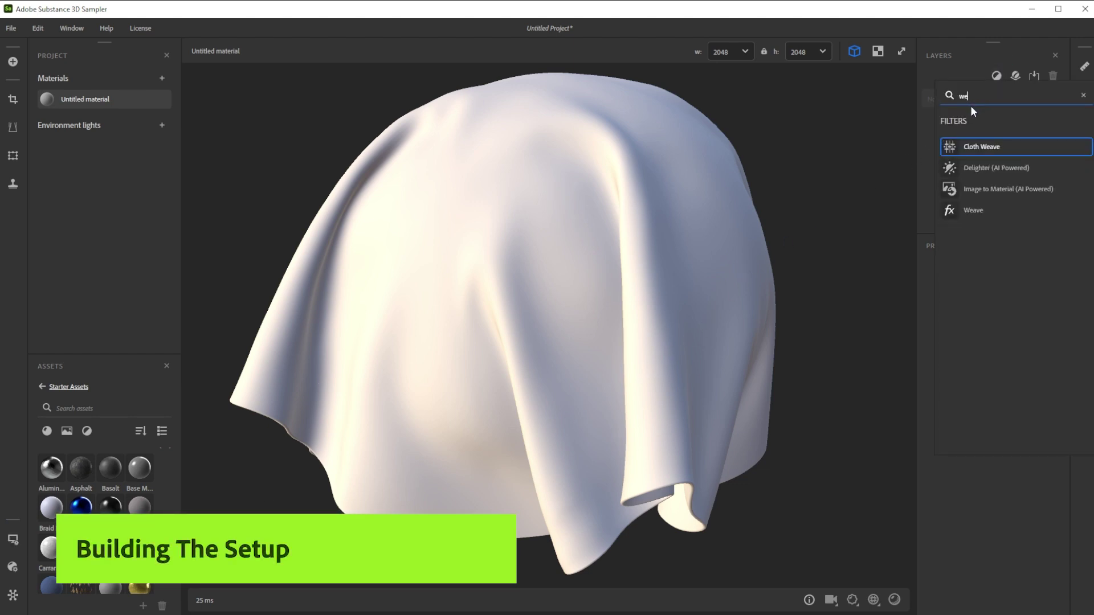
click(983, 212)
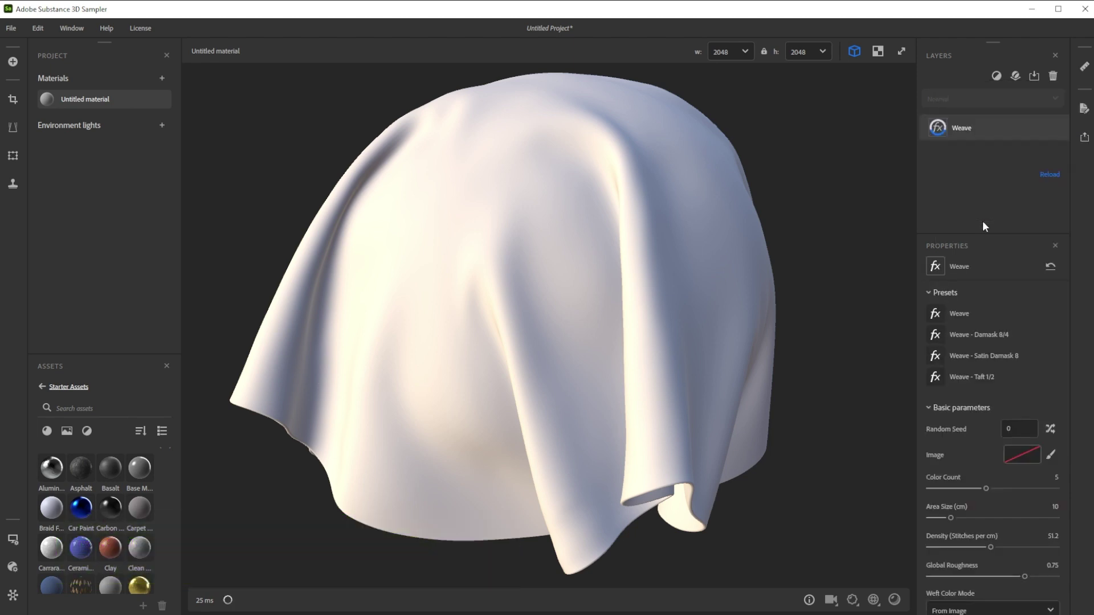
double_click(1051, 537)
text(29.4)
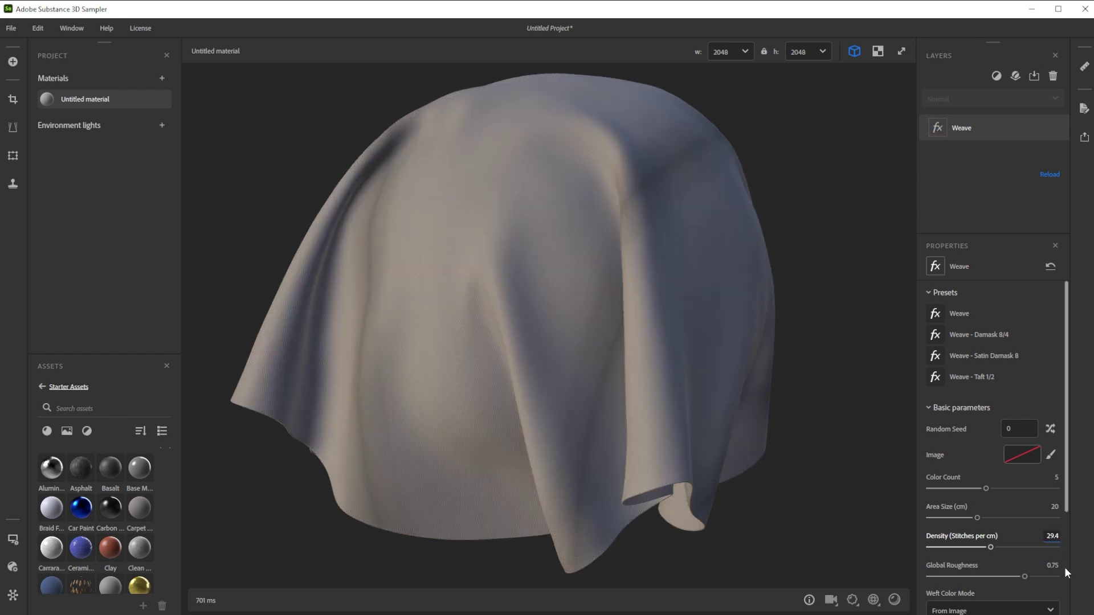
key(Return)
Step: Add an Equalize filter above the weave with Input Tiled enabled and a radius of 0
click(996, 76)
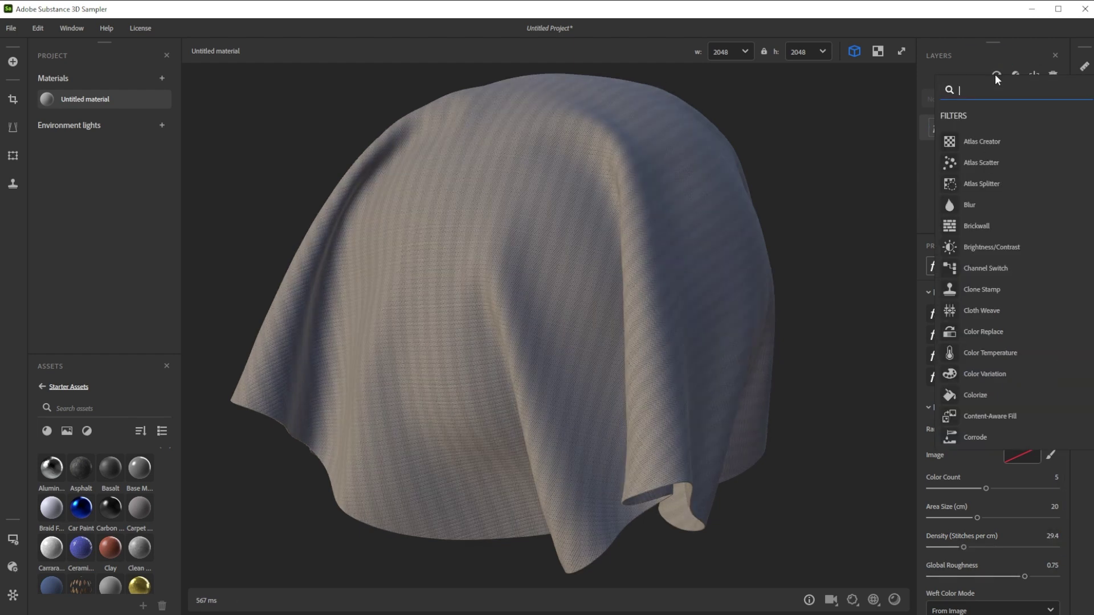
text(eq)
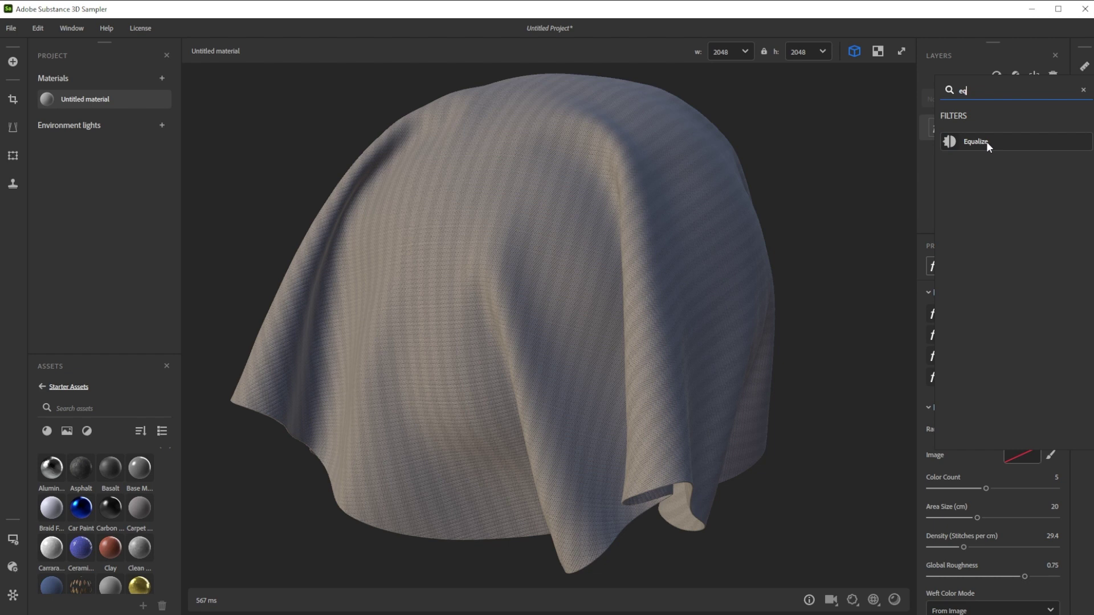
click(986, 142)
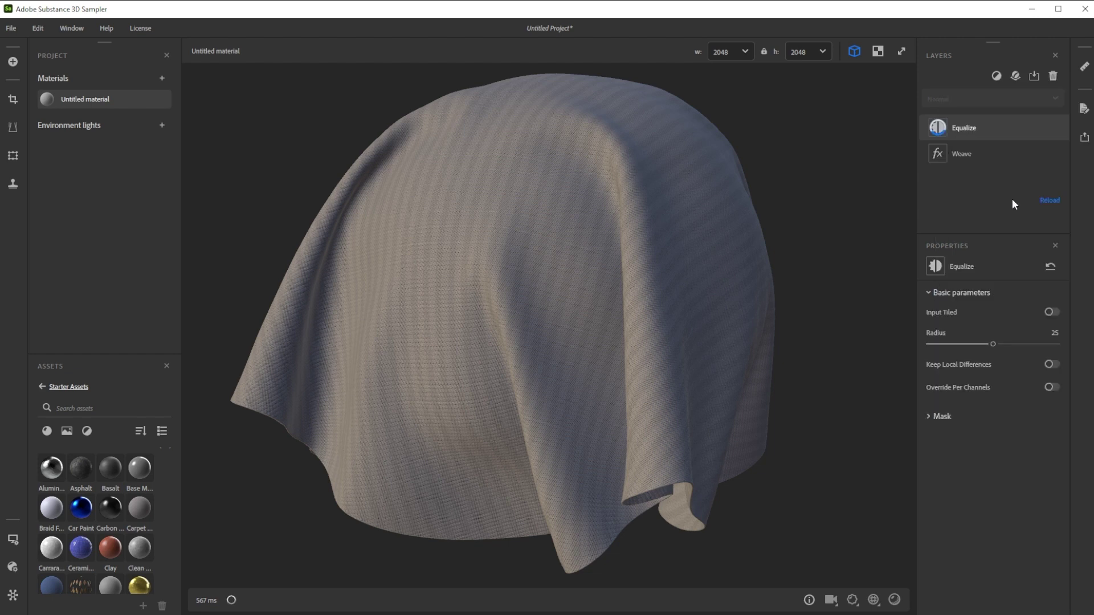
click(1050, 312)
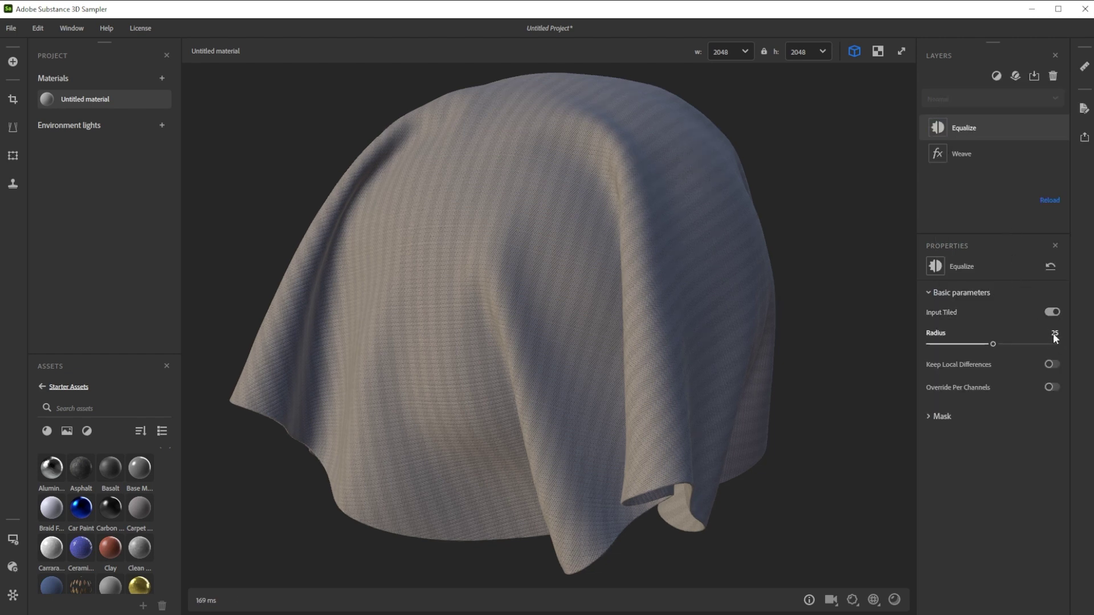
click(1054, 334)
text(0)
key(Return)
Step: Add a Brightness/Contrast filter on the base color with brightness 0.15 and contrast 0.45
click(997, 76)
text(br)
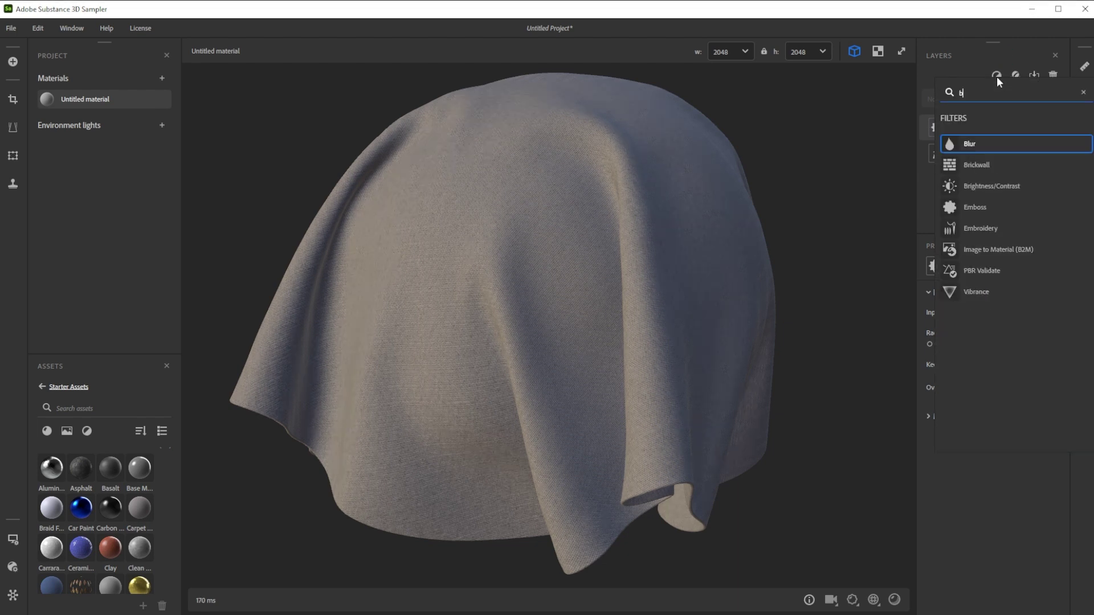
click(996, 172)
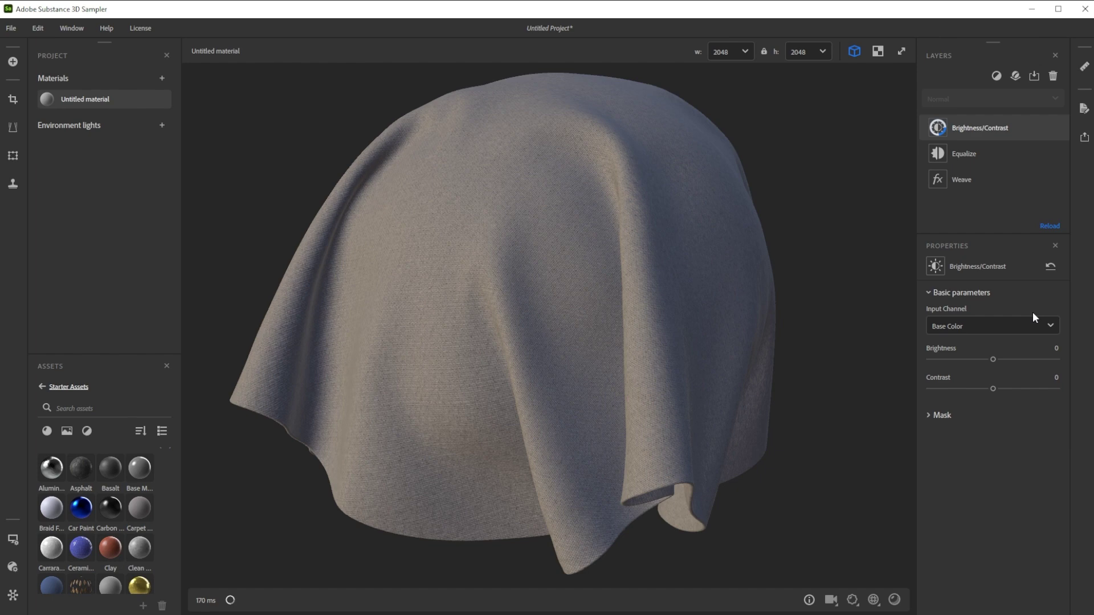
click(1057, 349)
text(.15)
click(1055, 378)
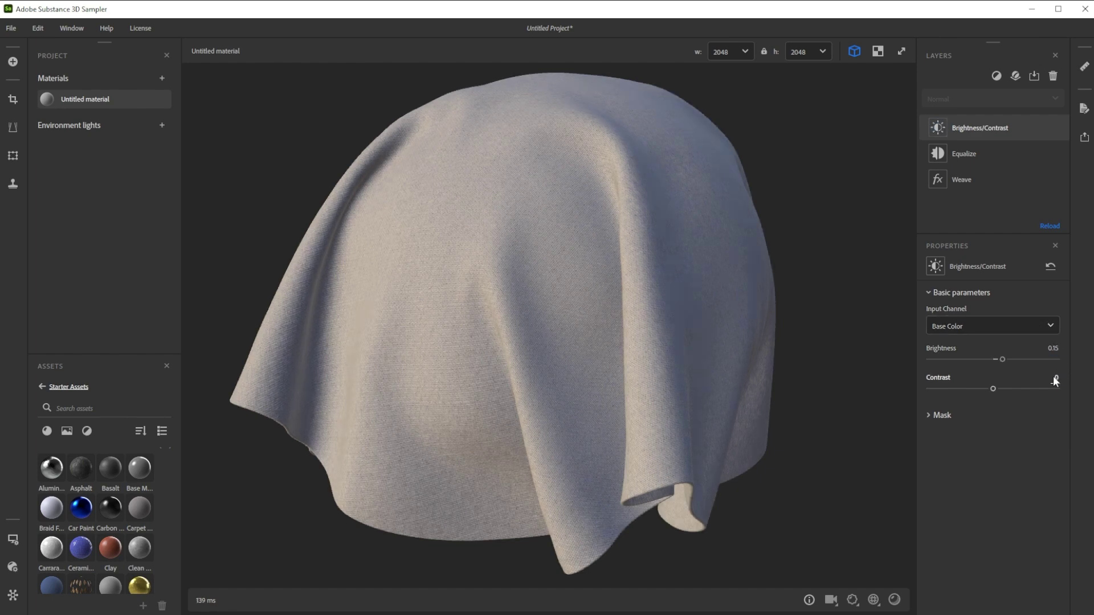
text(.45)
key(Return)
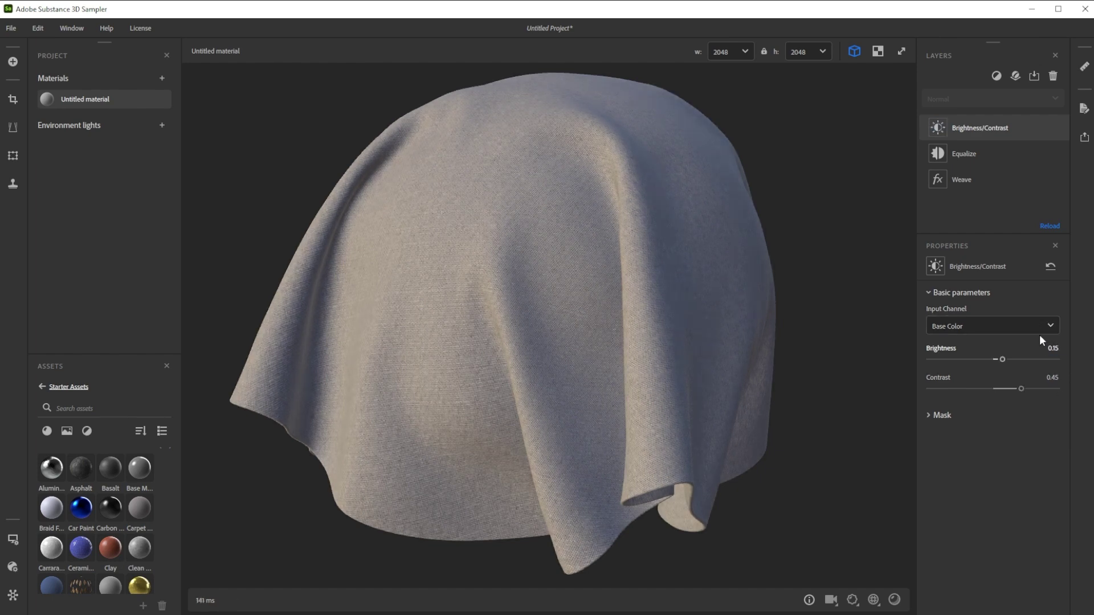
Step: Add a Normal/Height Adjustment filter with Height enabled, and set the viewport height scale to 0.03
click(996, 76)
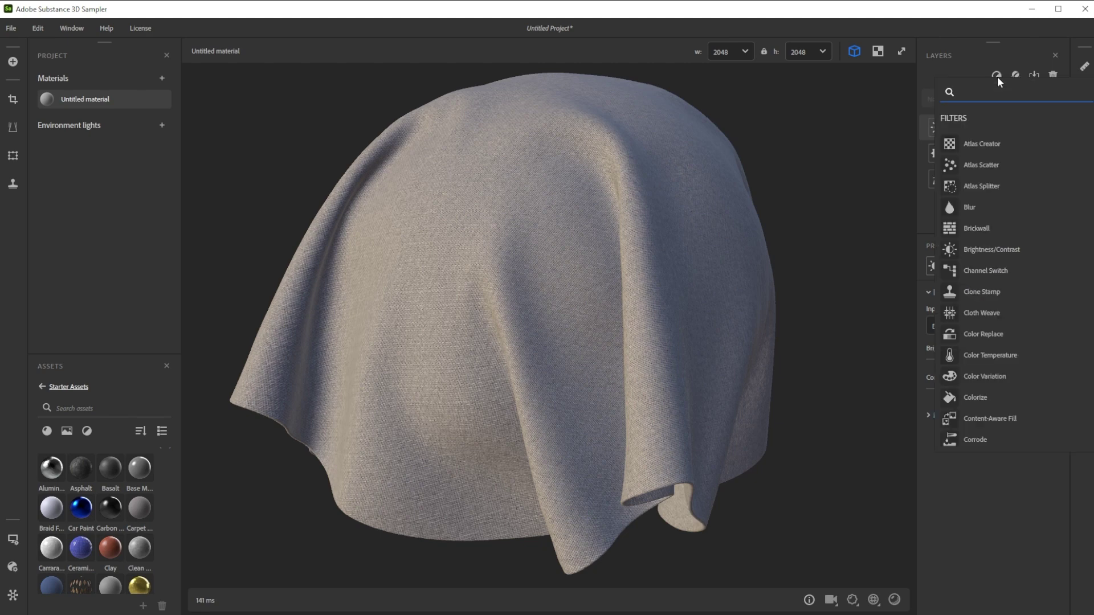
text(norm)
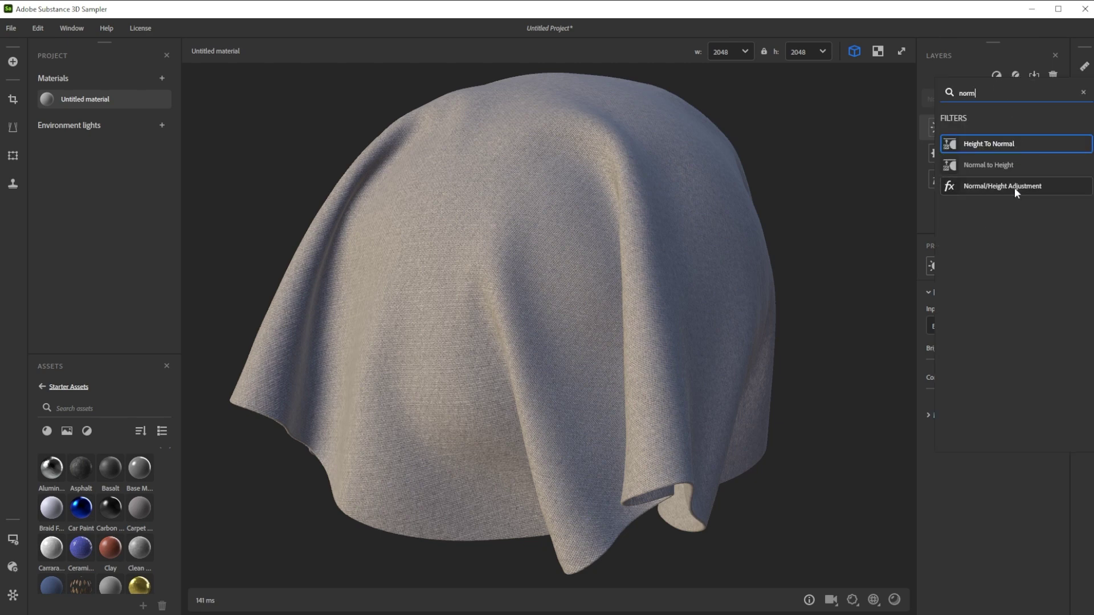
click(1014, 187)
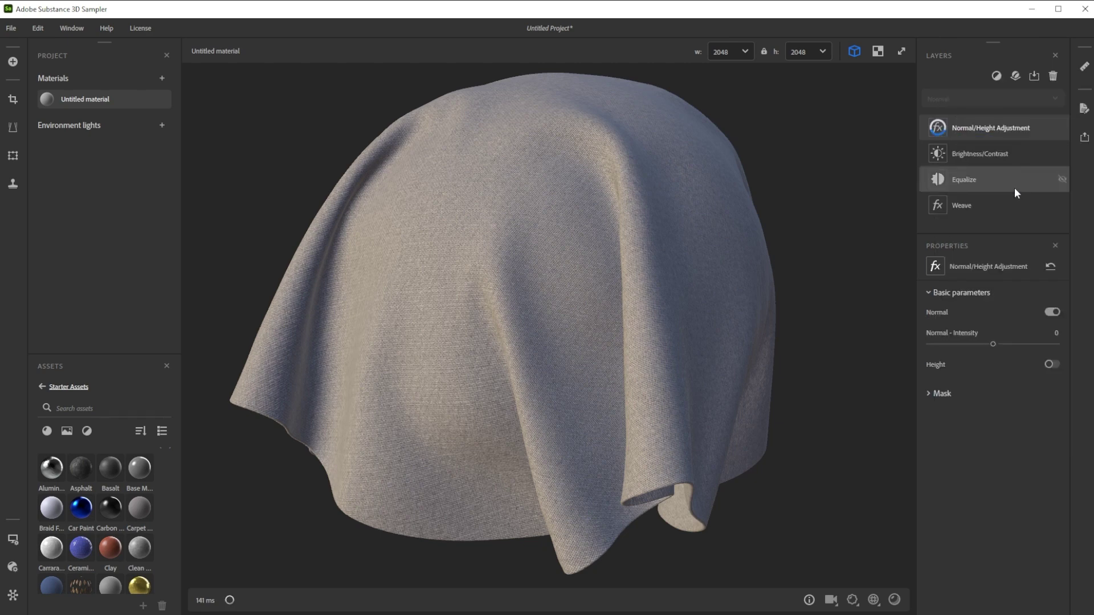
click(1052, 364)
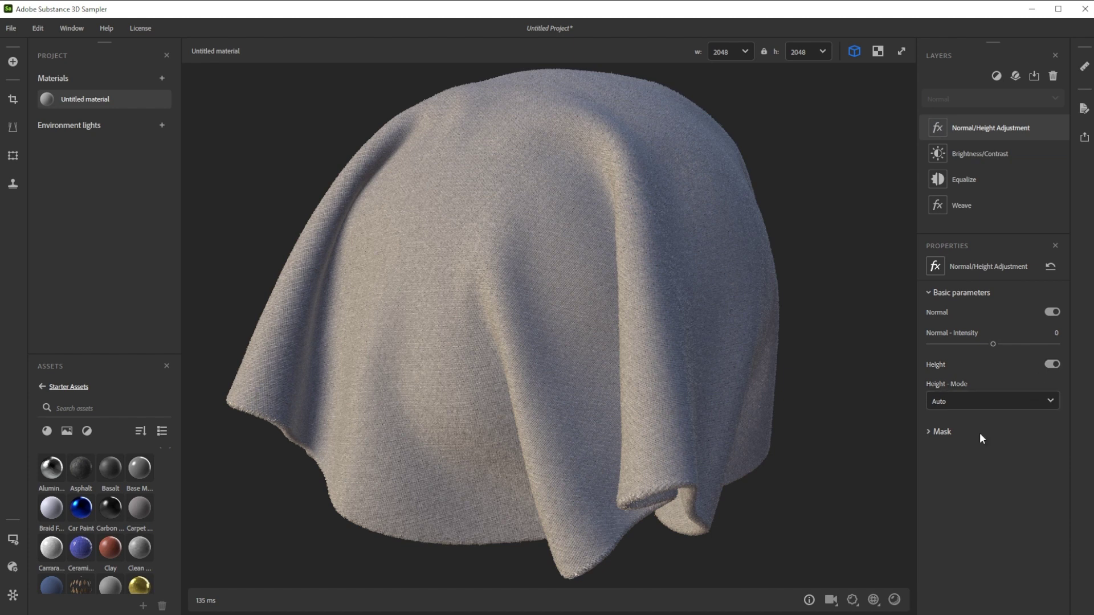
click(853, 602)
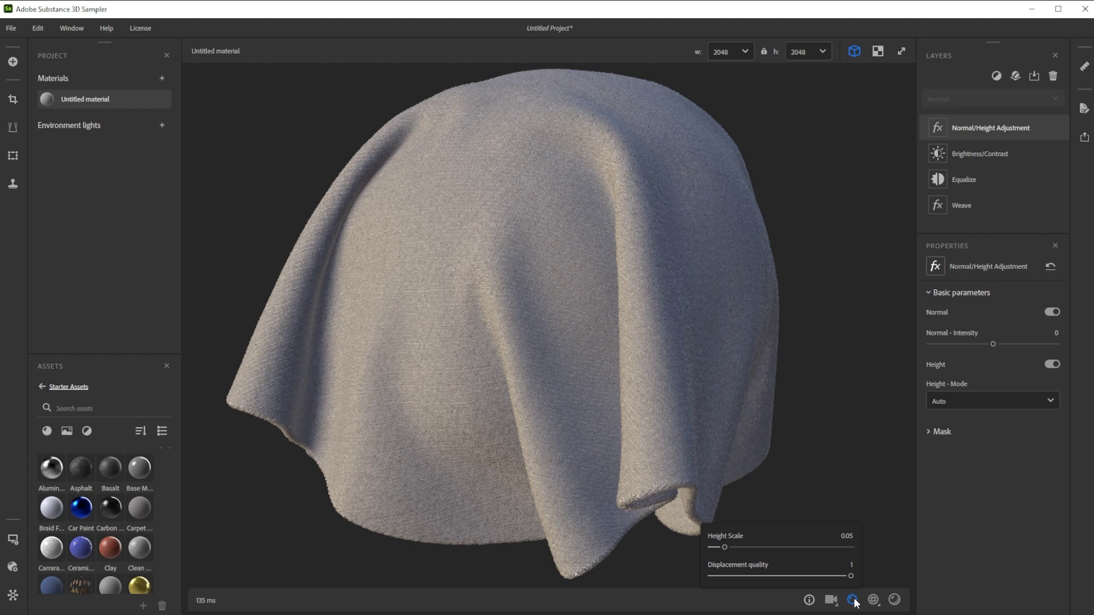
Step: Rename the untitled material to Jeans_Fabric
right_click(74, 98)
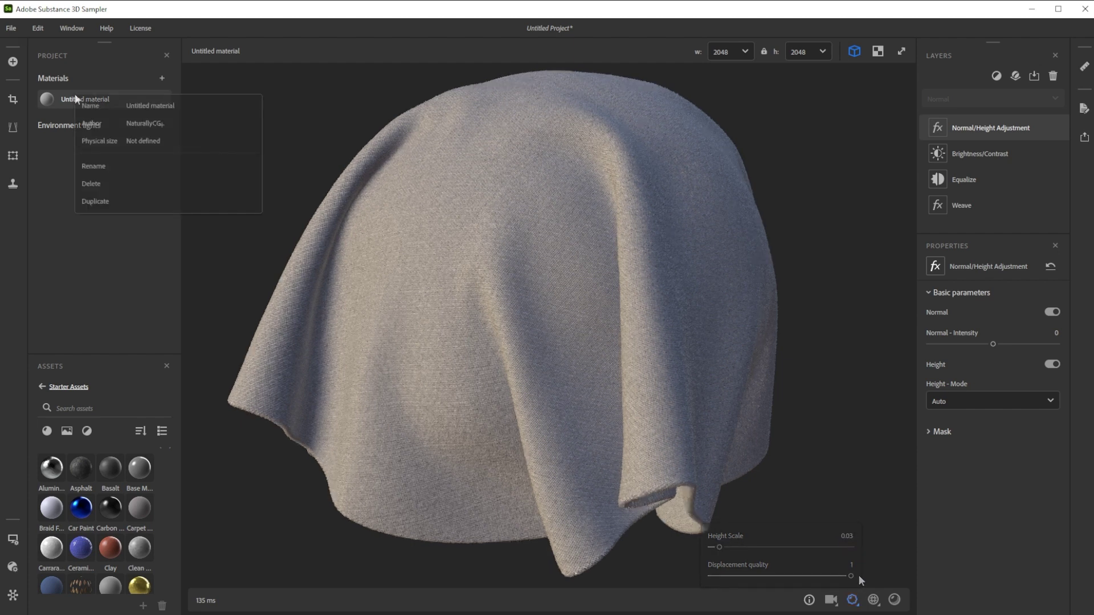
click(114, 165)
text(Jeans_Fabric)
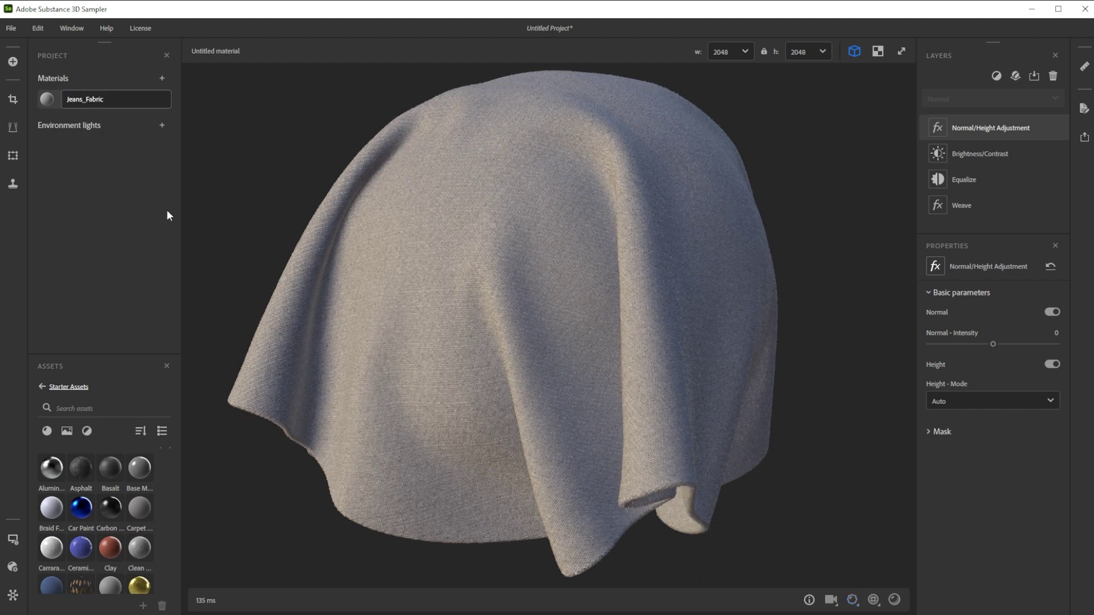
click(76, 103)
Step: Save the project as Jeans_Fabric in the Jeans_Fabric folder, overwriting the existing file
click(9, 31)
click(40, 141)
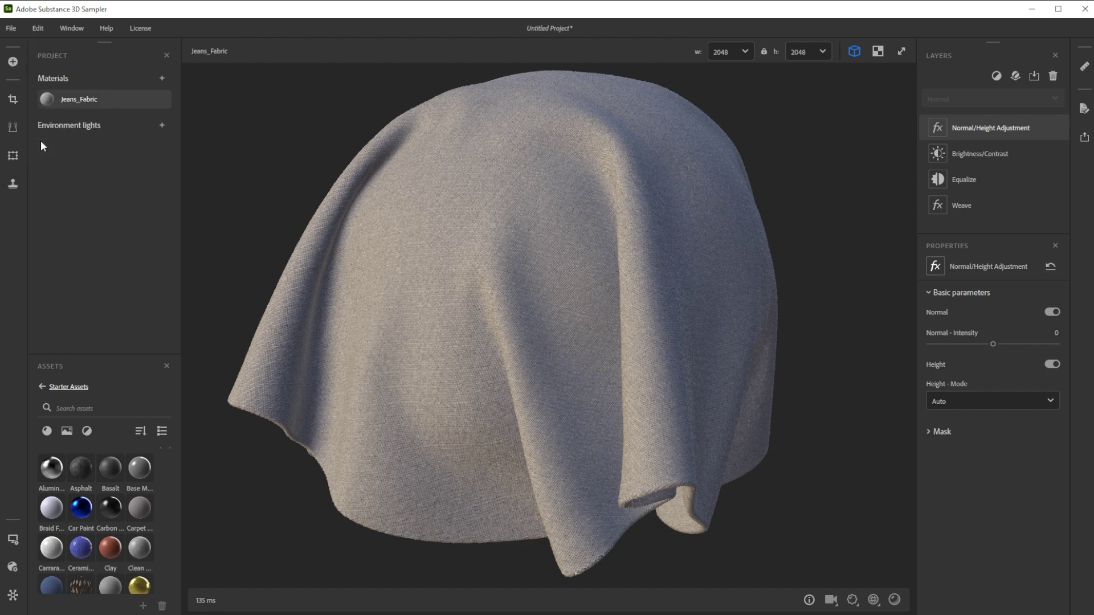
click(142, 103)
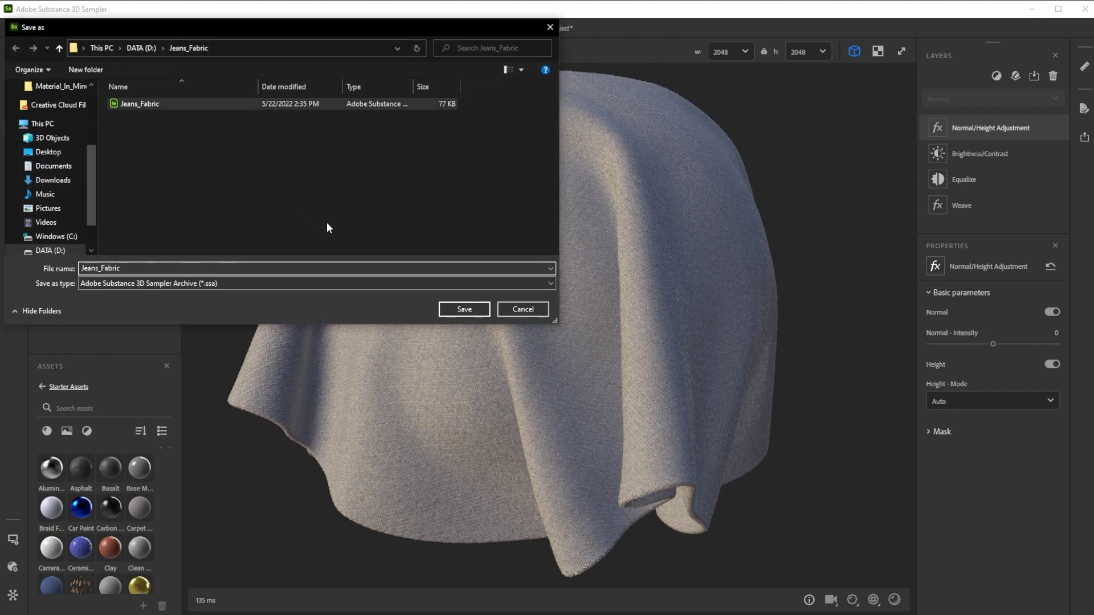
click(473, 310)
click(592, 314)
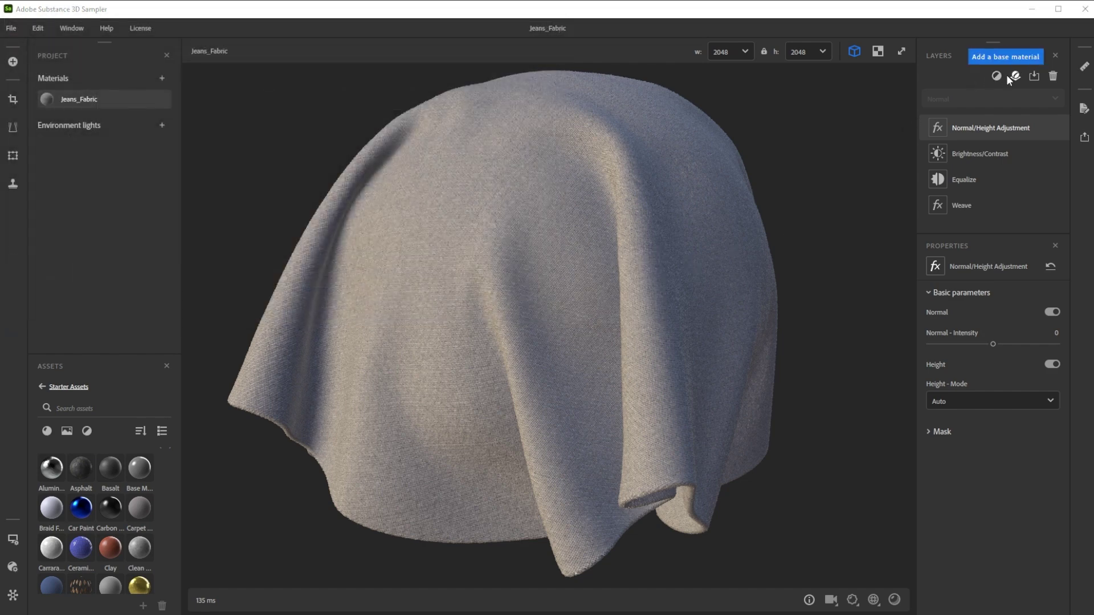
Step: Add a Warp filter above the other layers with type Warp and intensity 0.005
click(997, 74)
text(wa)
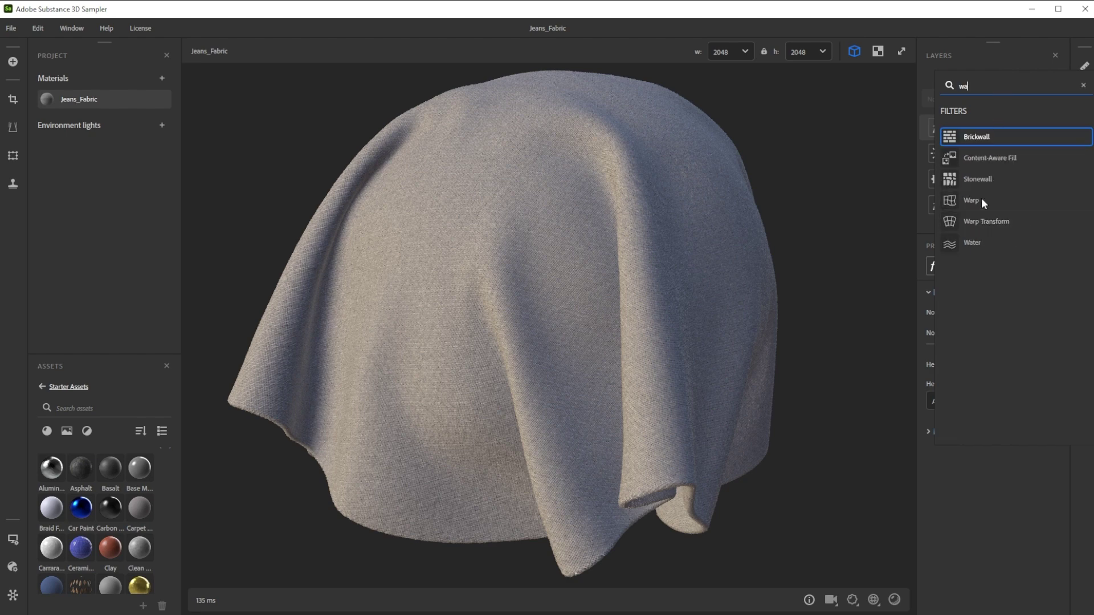
click(972, 200)
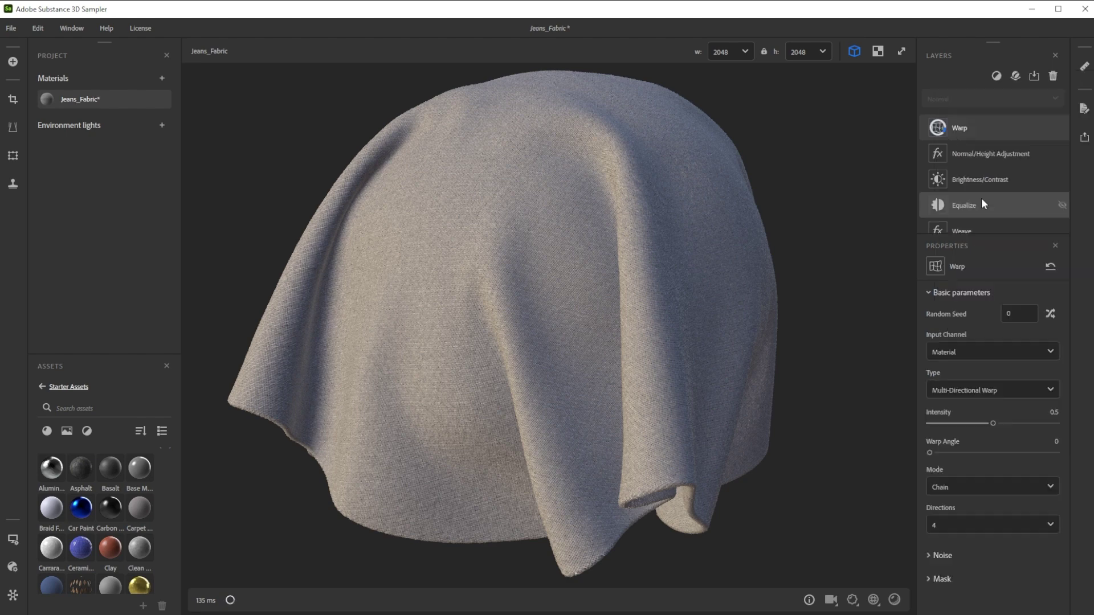
click(1045, 391)
click(1050, 412)
text(.0)
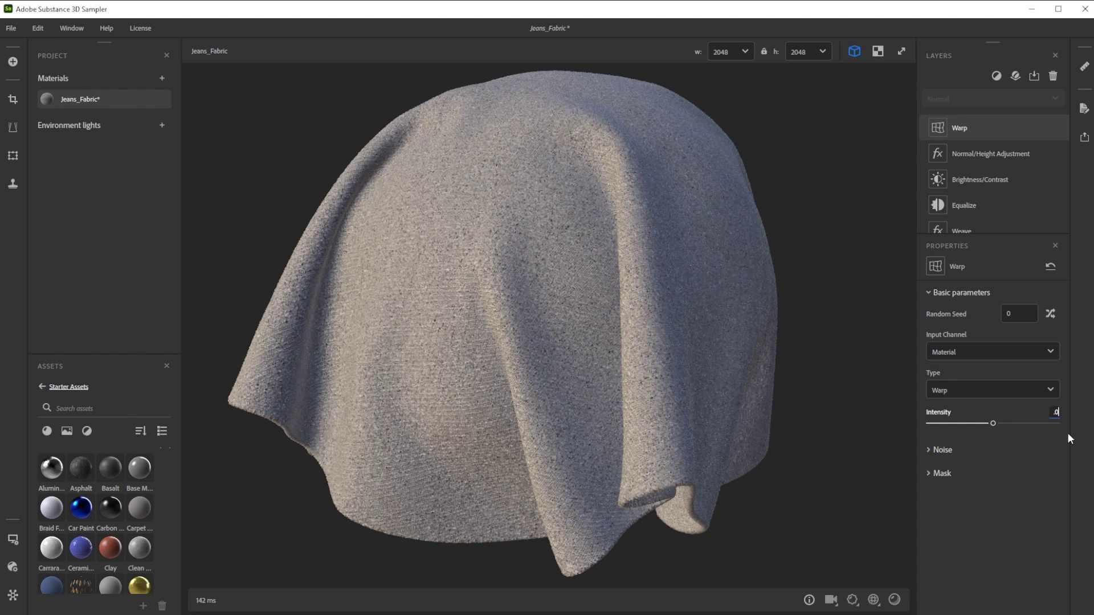
text(05)
key(Return)
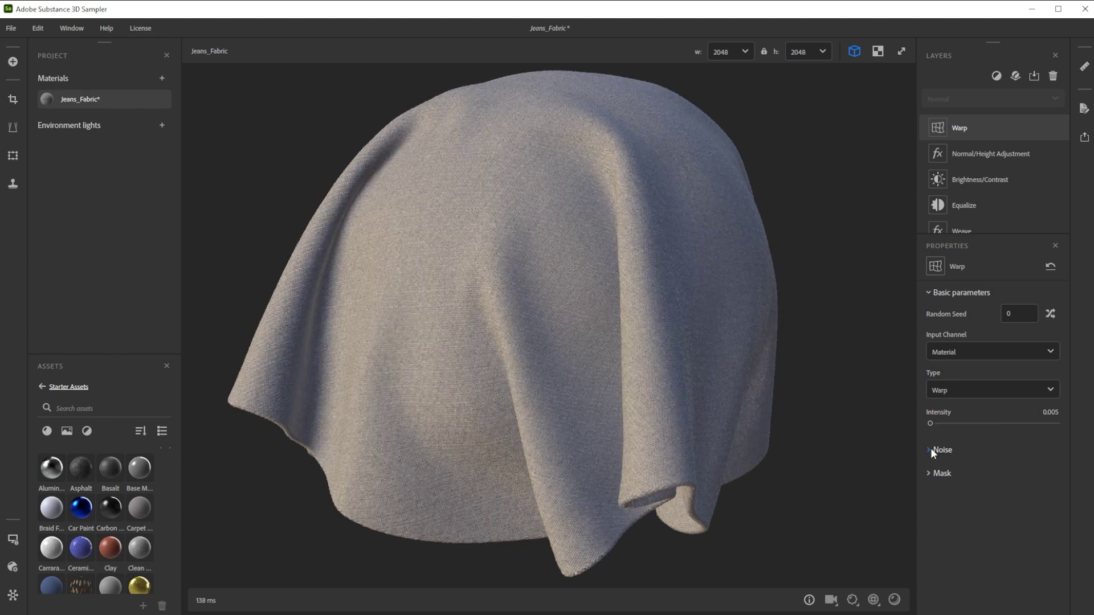
Step: Set the warp's noise selection to BnW with a scale of 10
click(932, 450)
click(1049, 483)
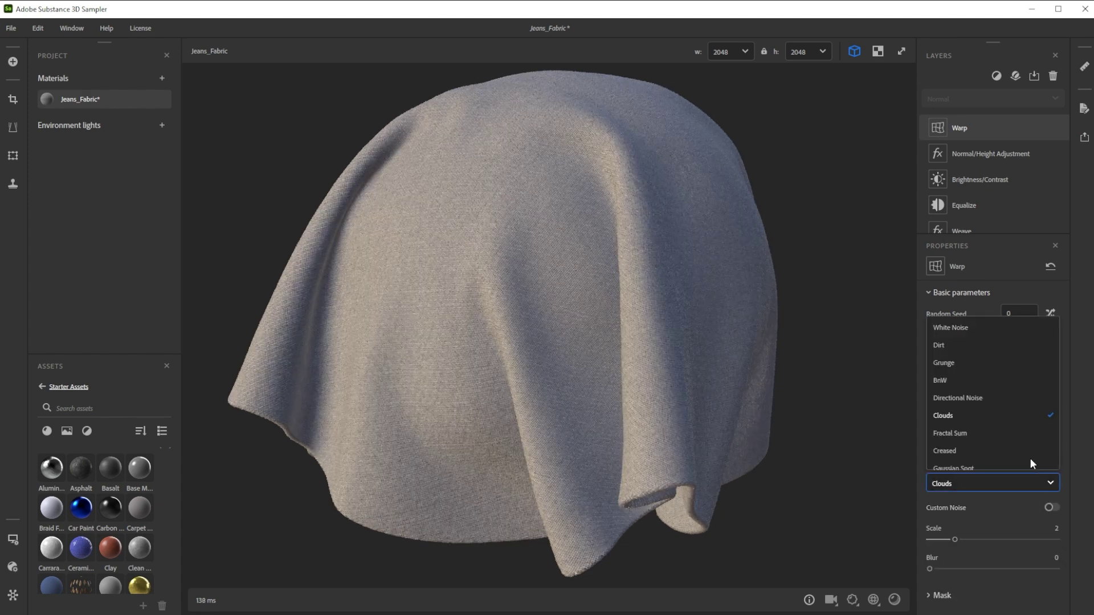
click(1003, 383)
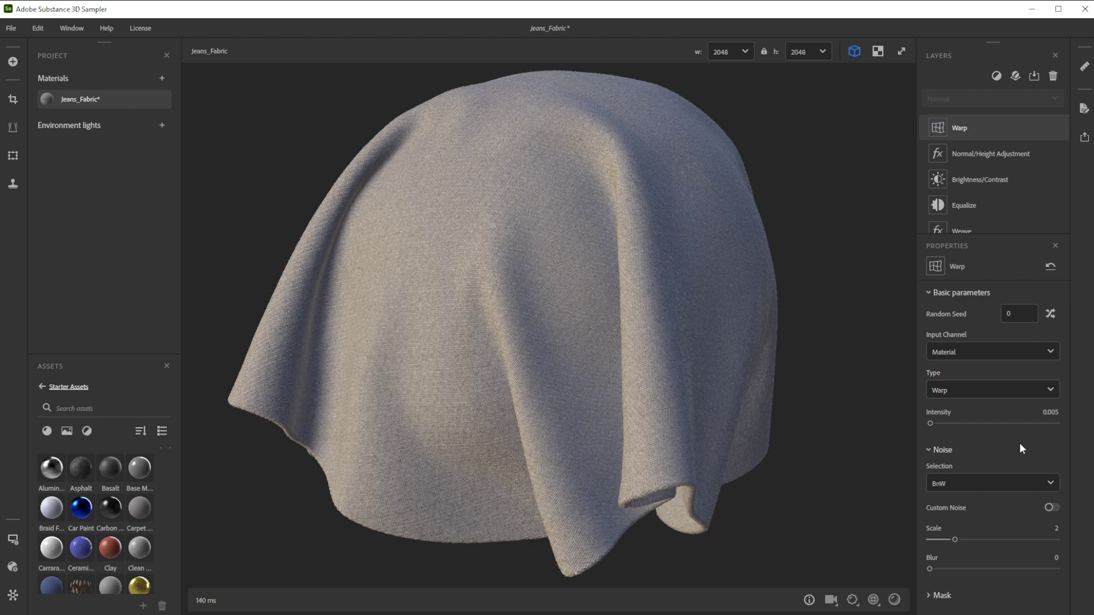
text(10)
key(Return)
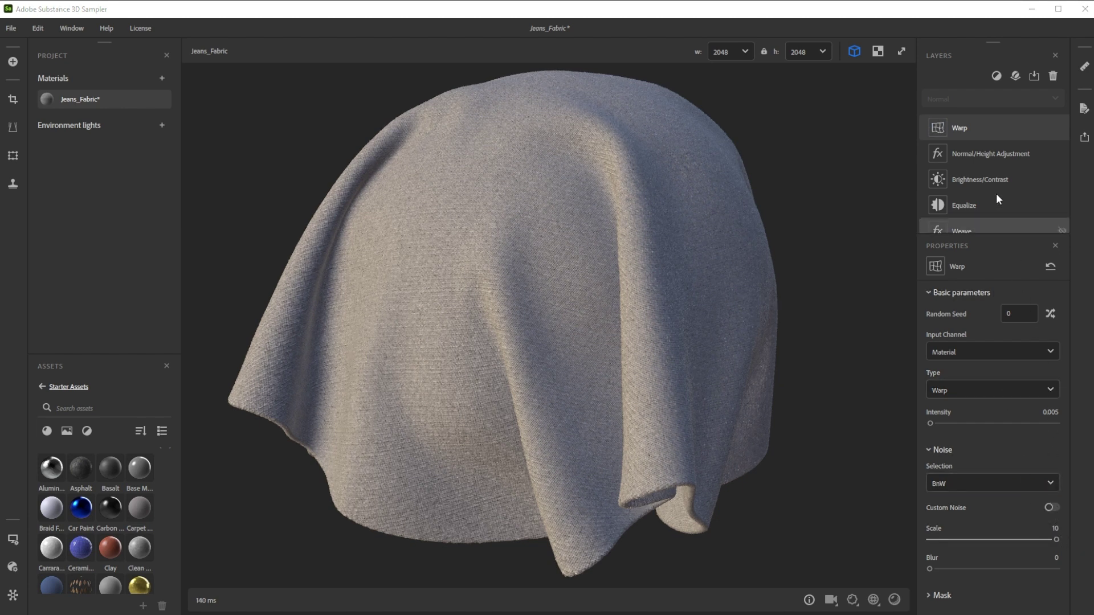
Step: Add a Clone Stamp layer above the warp, set its source near the texture's centre and paint scattered strokes across the whole fabric texture
click(12, 186)
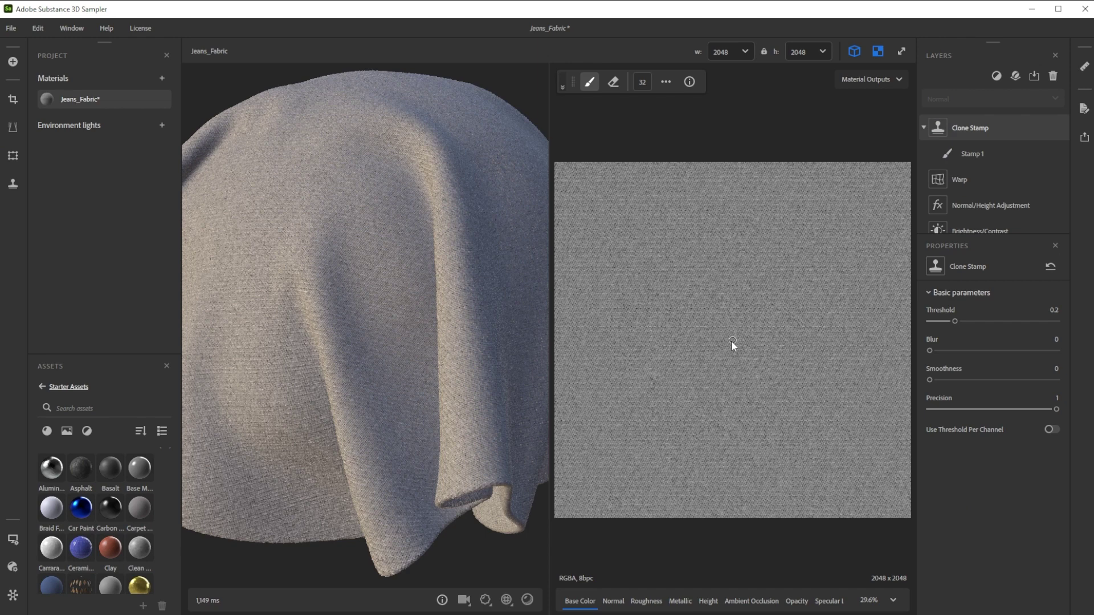
drag(732, 340, 755, 331)
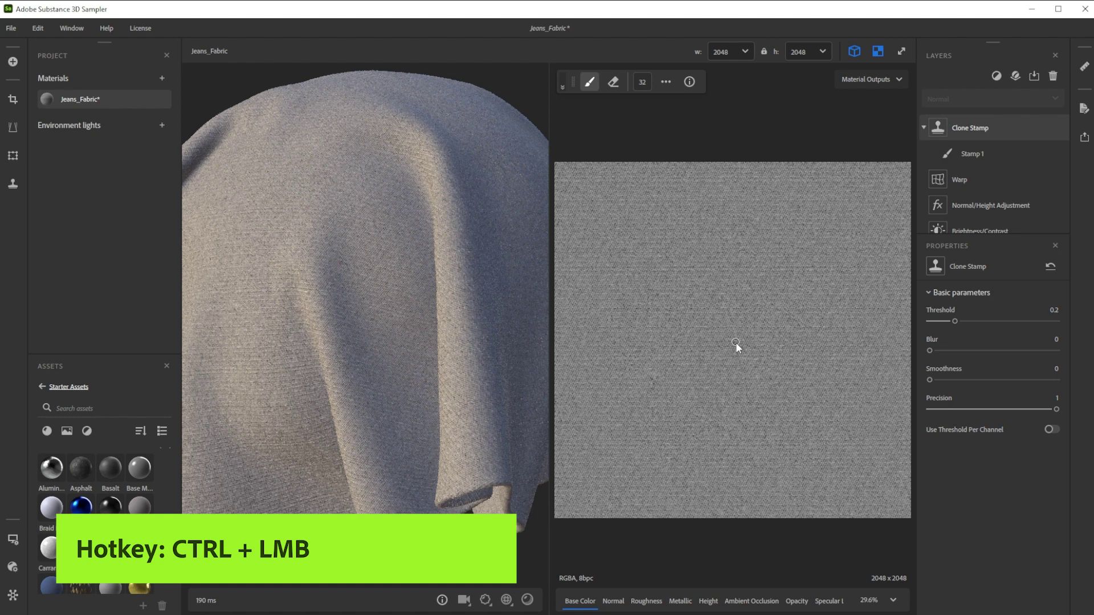
drag(653, 311, 658, 358)
drag(608, 427, 634, 438)
drag(726, 413, 777, 407)
drag(755, 294, 807, 290)
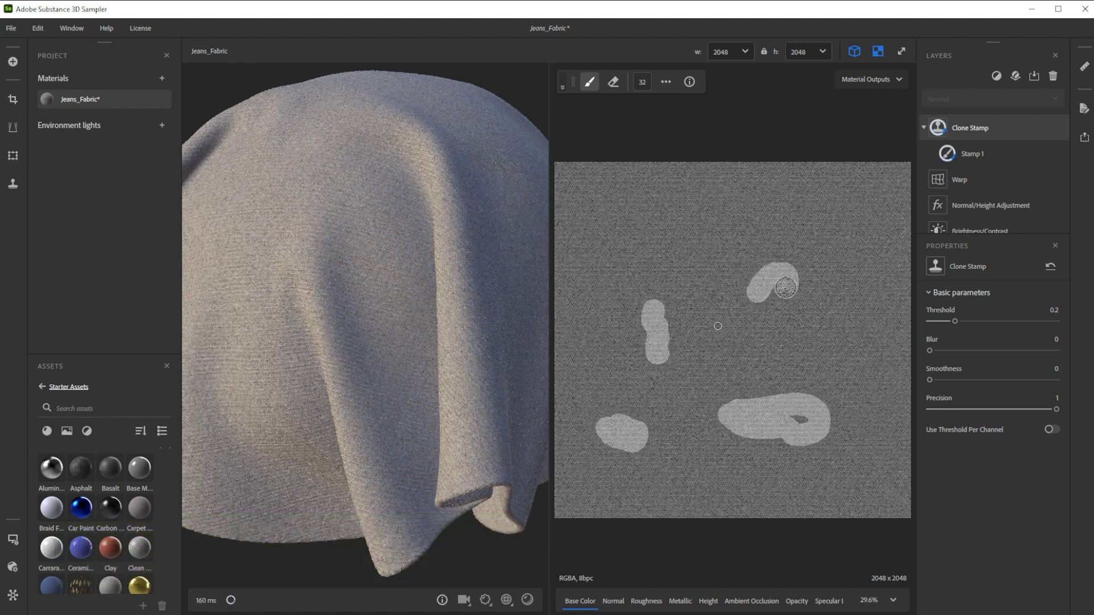
mouse_move(712, 219)
mouse_down()
mouse_move(650, 199)
mouse_move(633, 211)
mouse_up()
drag(601, 237, 687, 279)
drag(603, 337, 621, 381)
drag(792, 358, 831, 342)
drag(723, 348, 708, 369)
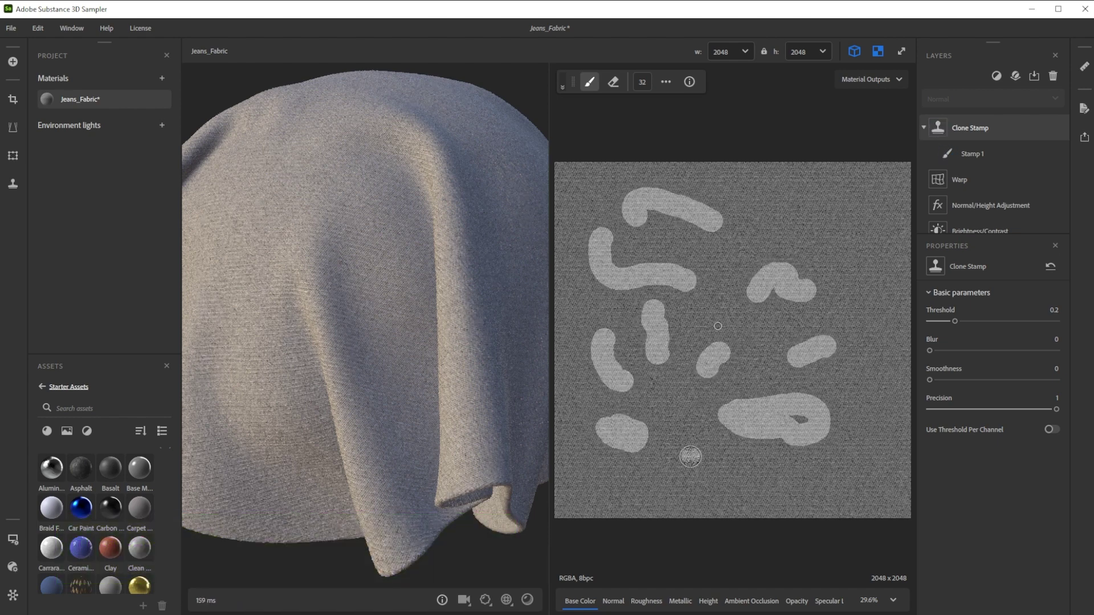
drag(689, 454, 696, 485)
drag(767, 493, 782, 493)
drag(885, 451, 857, 478)
drag(876, 312, 896, 346)
drag(852, 219, 808, 208)
drag(716, 215, 736, 225)
mouse_move(624, 492)
mouse_down()
mouse_move(601, 490)
mouse_move(618, 492)
mouse_move(623, 478)
mouse_move(622, 489)
mouse_up()
key(e)
key(b)
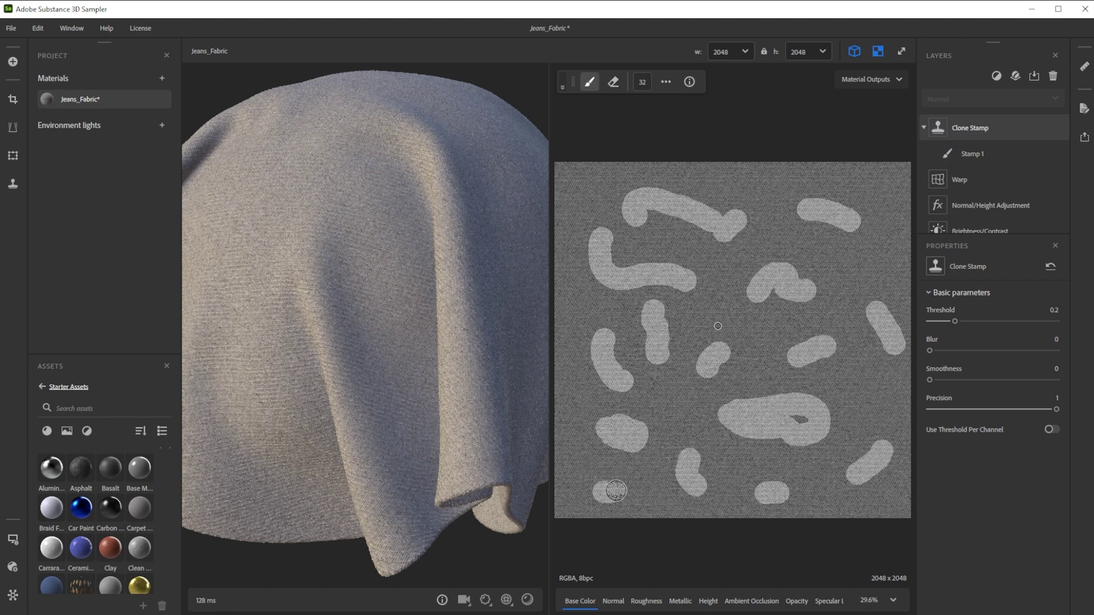
Step: Set the clone stamp's precision to 0.5 and its smoothness to 0.25
click(1057, 399)
text(.5)
key(Return)
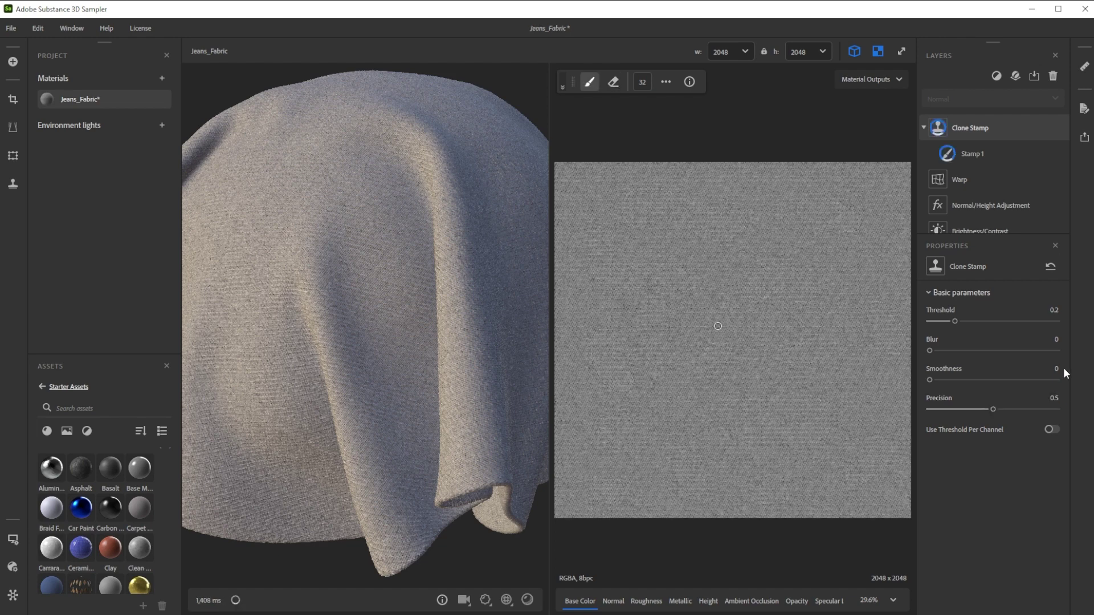
text(.25)
key(Return)
Step: Add a Colorize filter on top and give the base color a medium blue, #4567C6
click(998, 76)
text(colo)
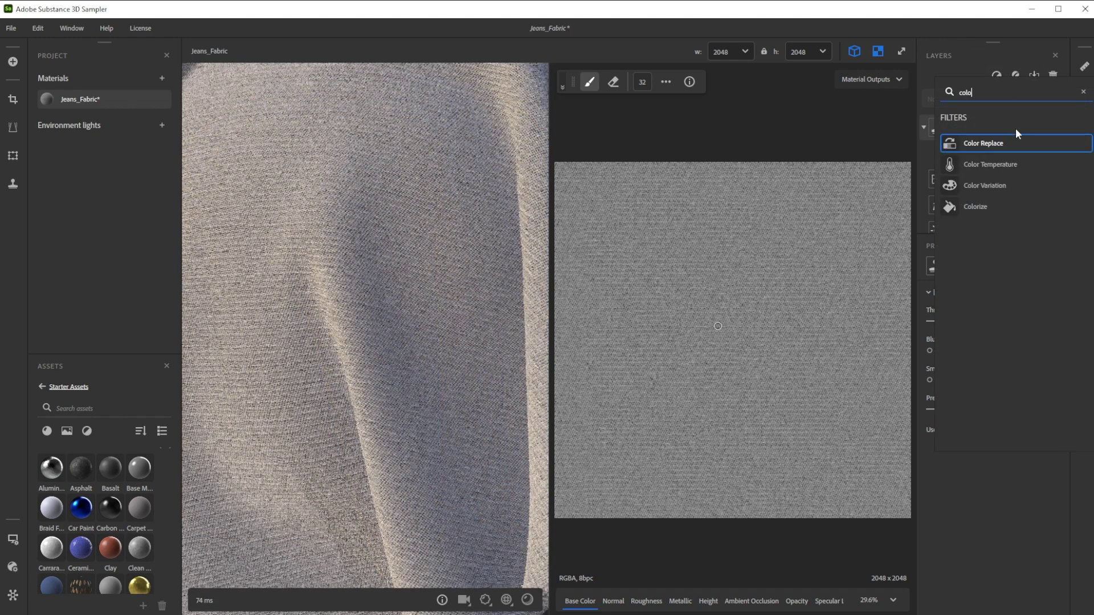
click(989, 203)
click(1040, 375)
drag(609, 239, 610, 220)
click(556, 200)
click(741, 274)
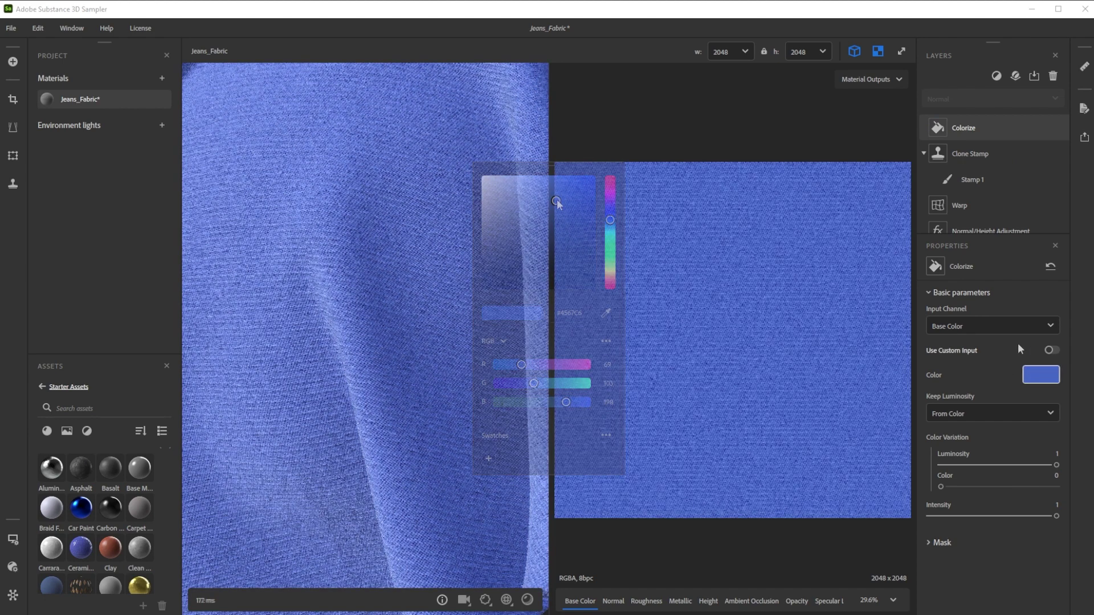
Step: Add a Pattern filter above the Colorize layer and set its pattern color to light grey, #CECCCC
click(996, 78)
text(patter)
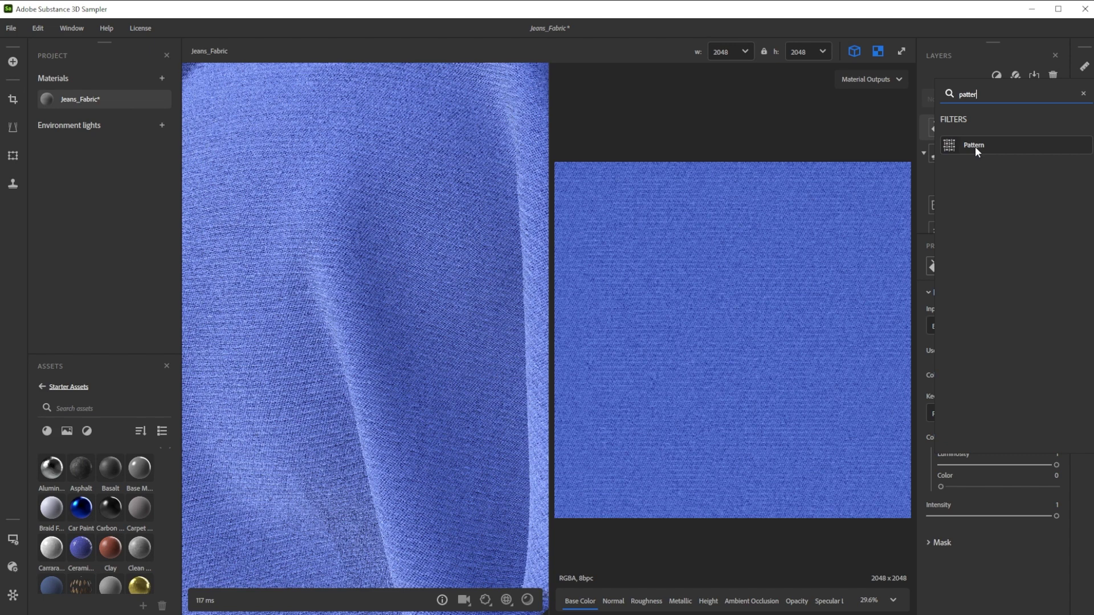
click(975, 145)
click(1037, 378)
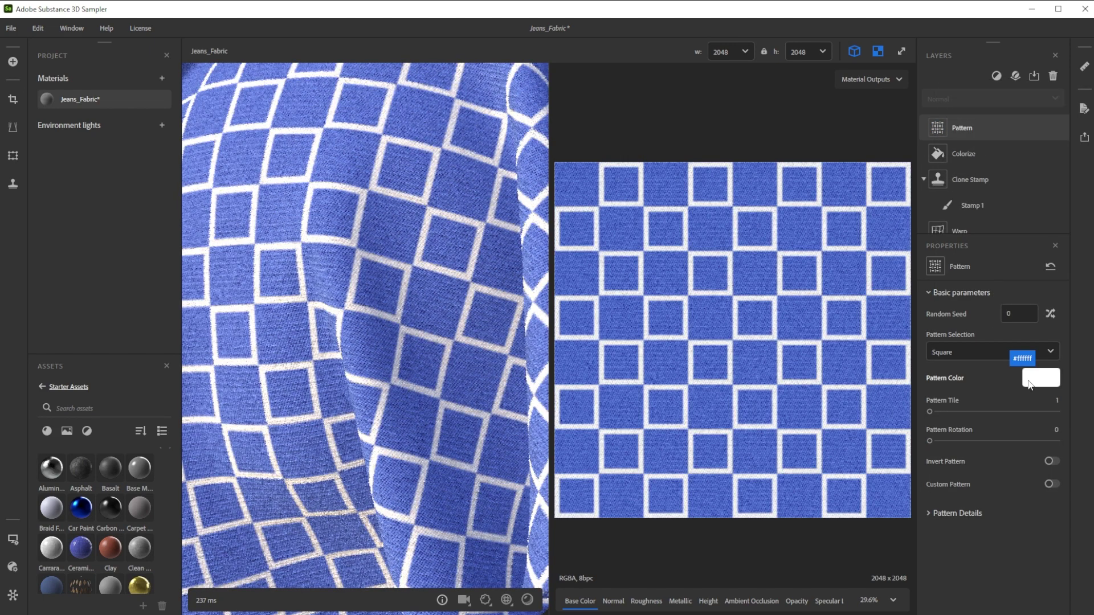
click(483, 197)
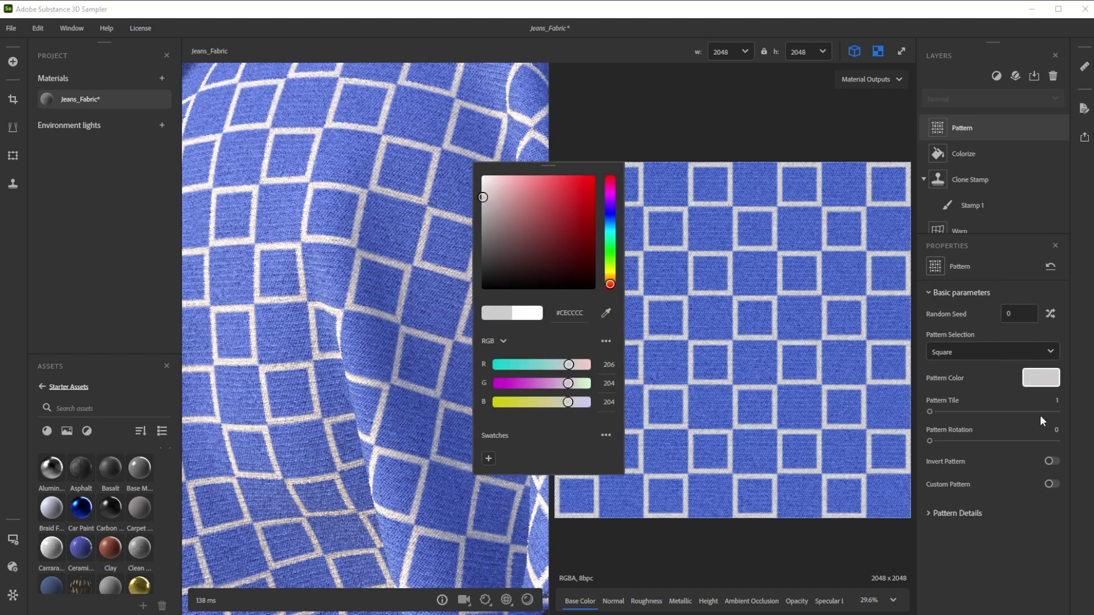
Step: Set the pattern tile of the Pattern layer to 2
click(1055, 399)
click(1057, 401)
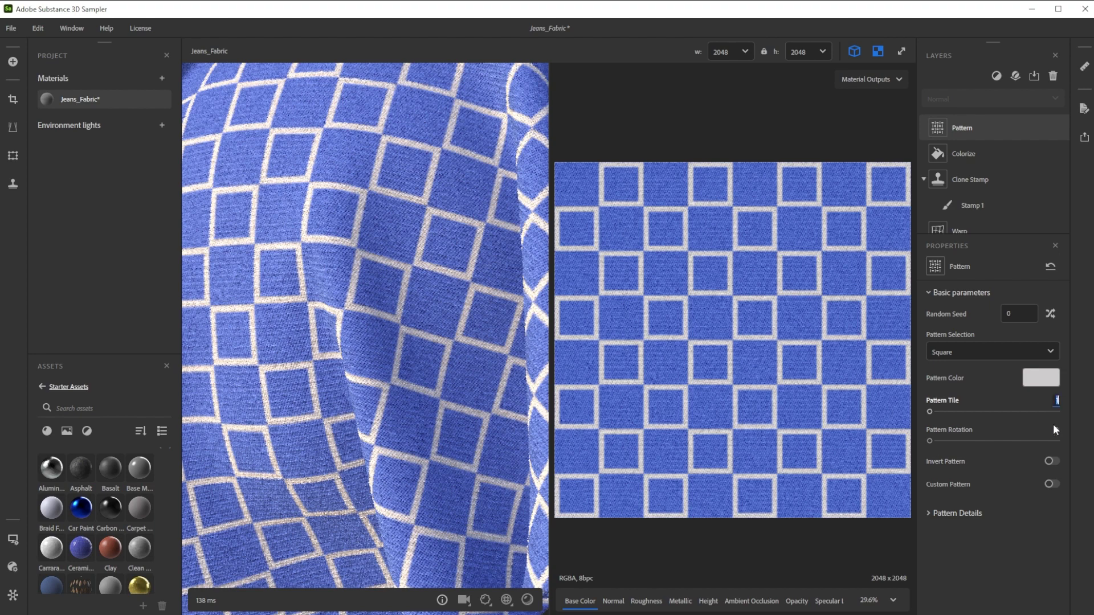
text(2)
key(Return)
Step: Enable the custom pattern on the Pattern layer and load the Custom_Pattern_Example image from the Jeans_Fabric folder
click(1051, 484)
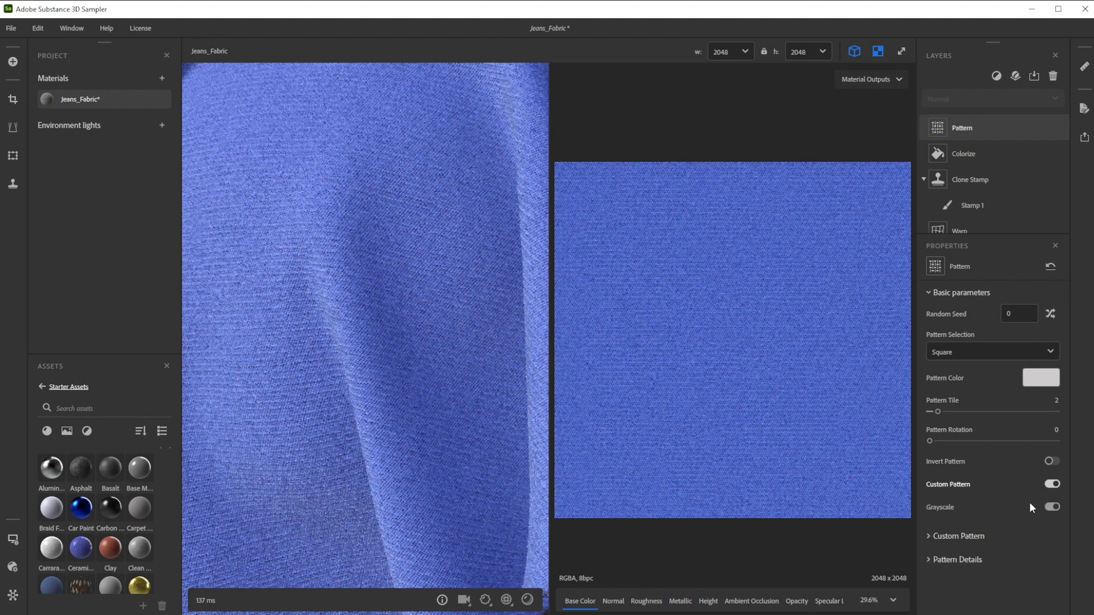
click(931, 538)
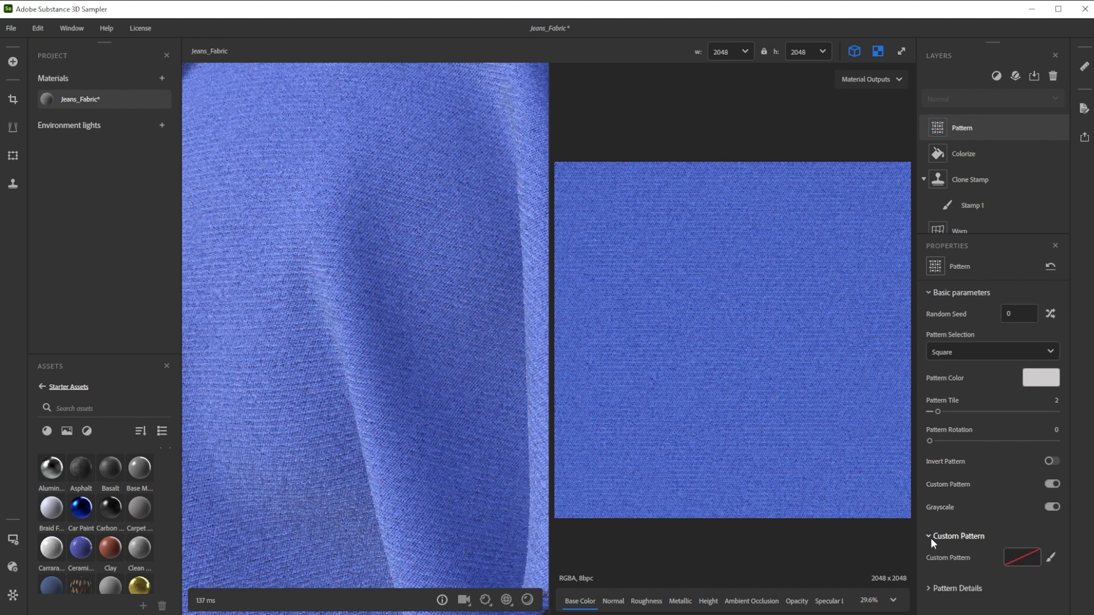
click(1019, 554)
click(147, 128)
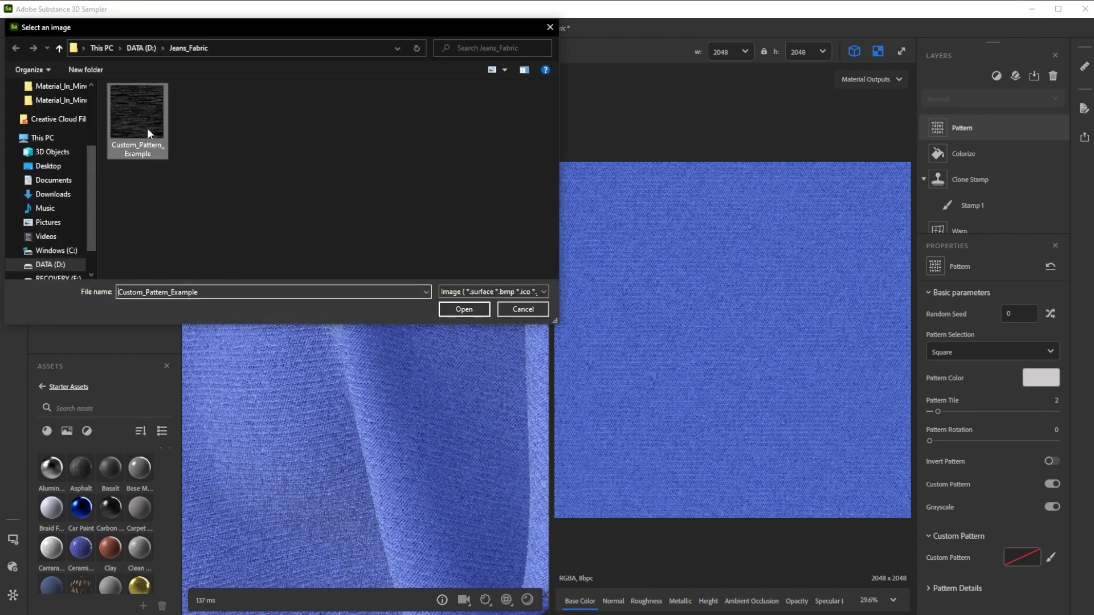
click(481, 309)
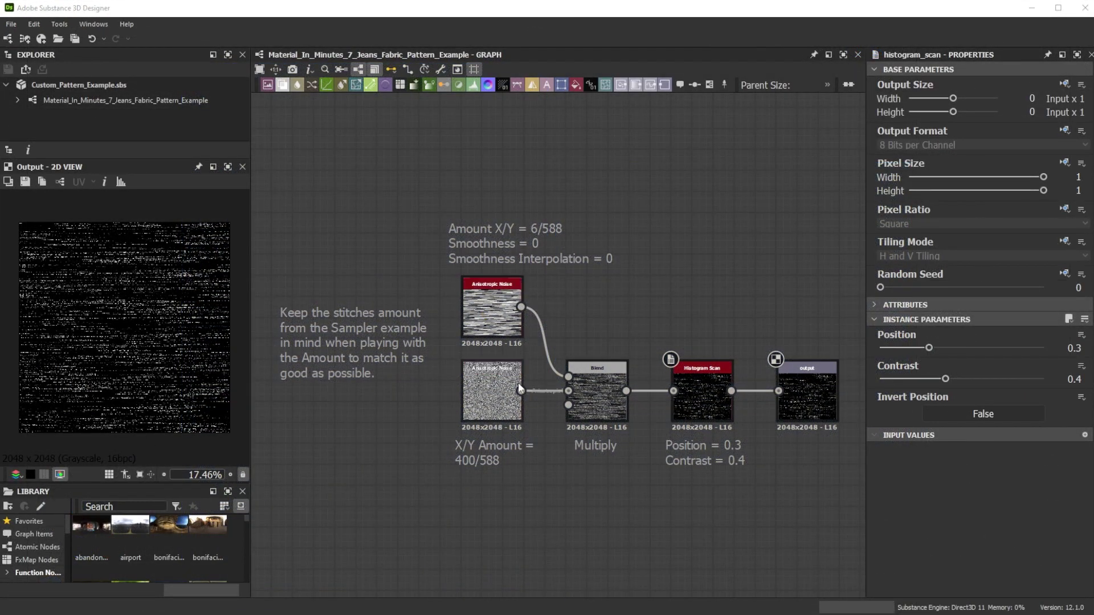
Step: In Substance 3D Designer, try varying the pattern graph's random seed and lowering the X Amount of the Anisotropic Noise labelled 400/588
click(823, 289)
mouse_move(891, 289)
mouse_down()
mouse_move(932, 285)
mouse_move(883, 286)
mouse_up()
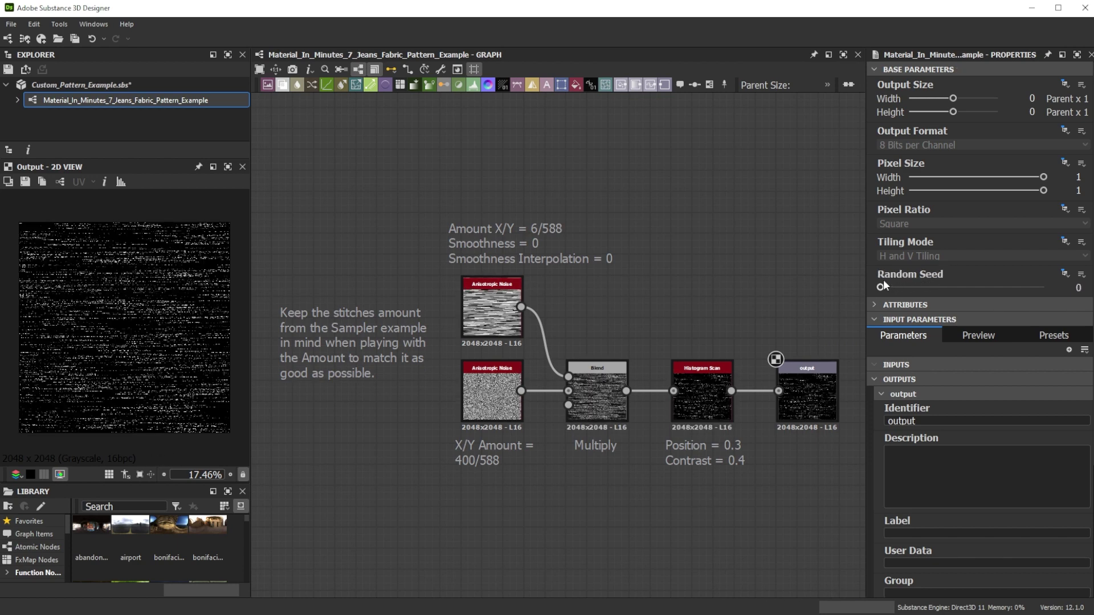
click(495, 414)
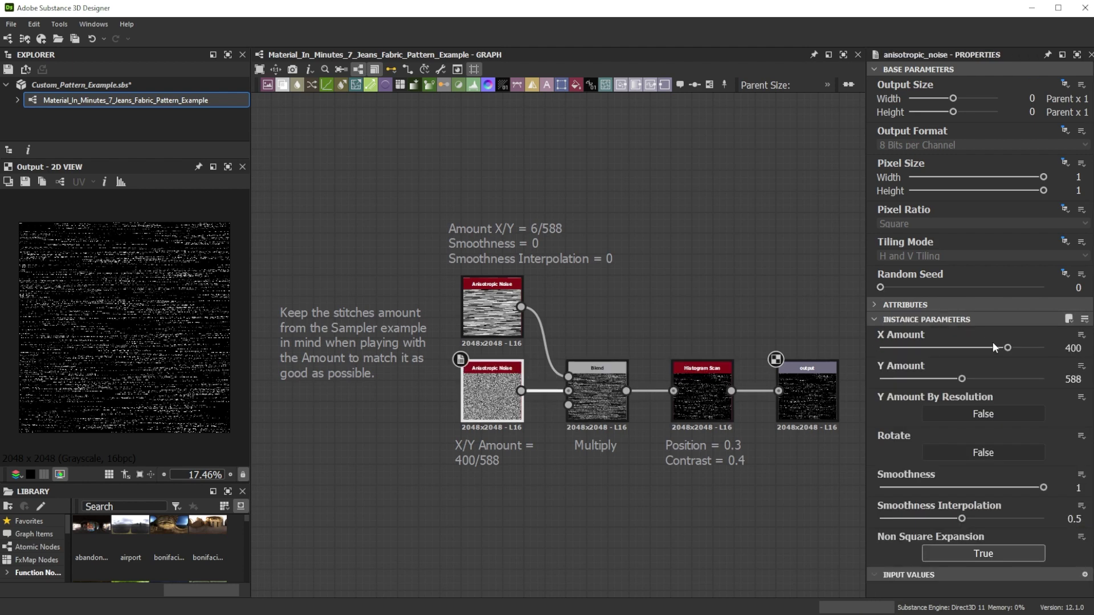
drag(1004, 350, 942, 351)
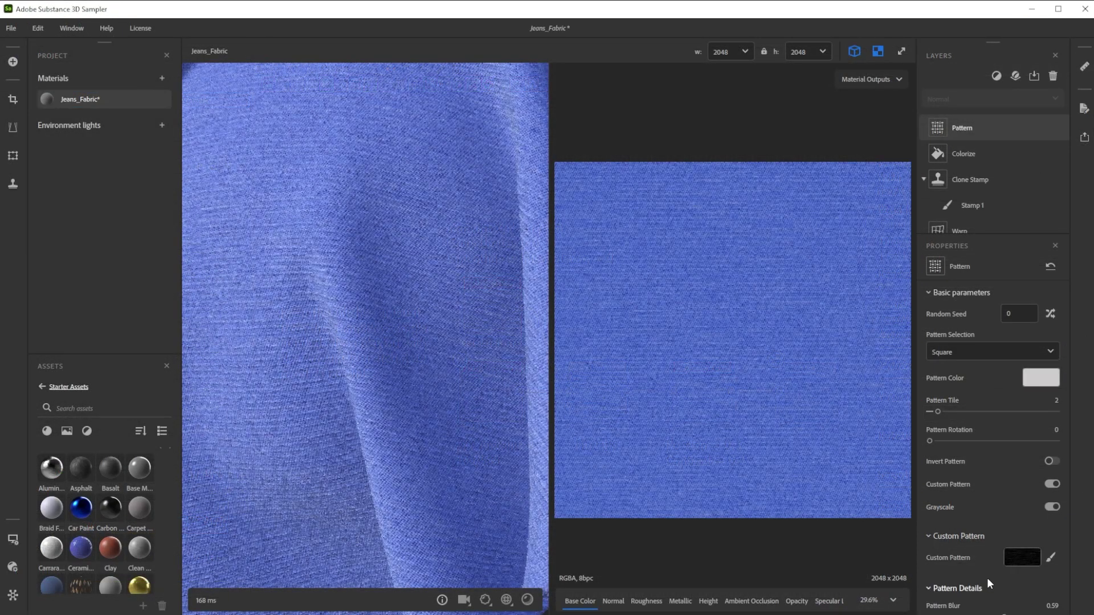
Step: Back in Substance 3D Sampler, set the Pattern layer's pattern blur to 0.15
scroll(997, 575, down, 2)
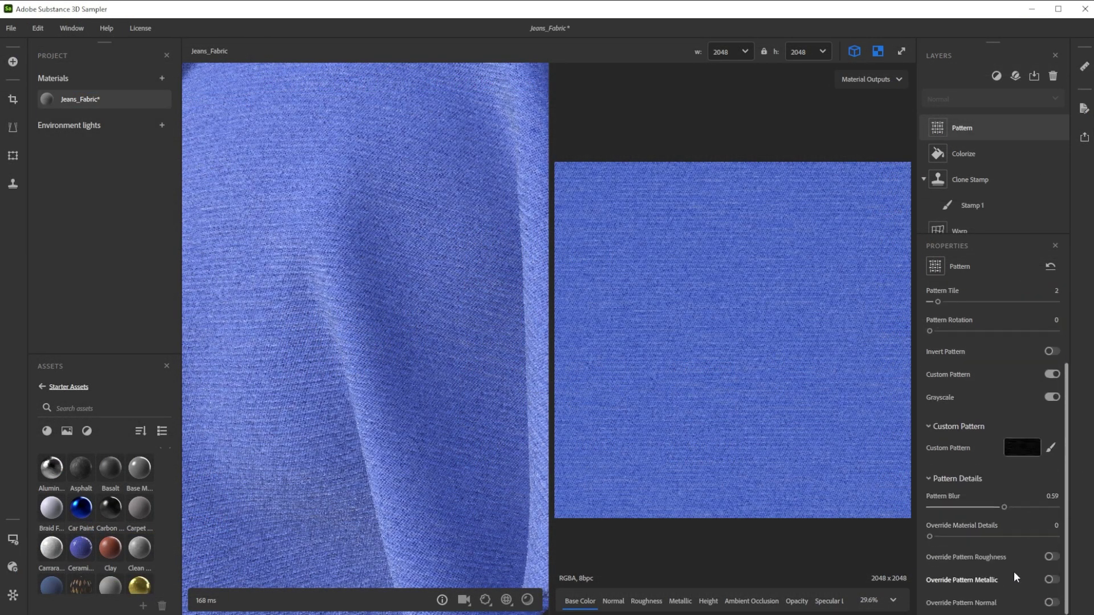
click(1052, 493)
text(.15)
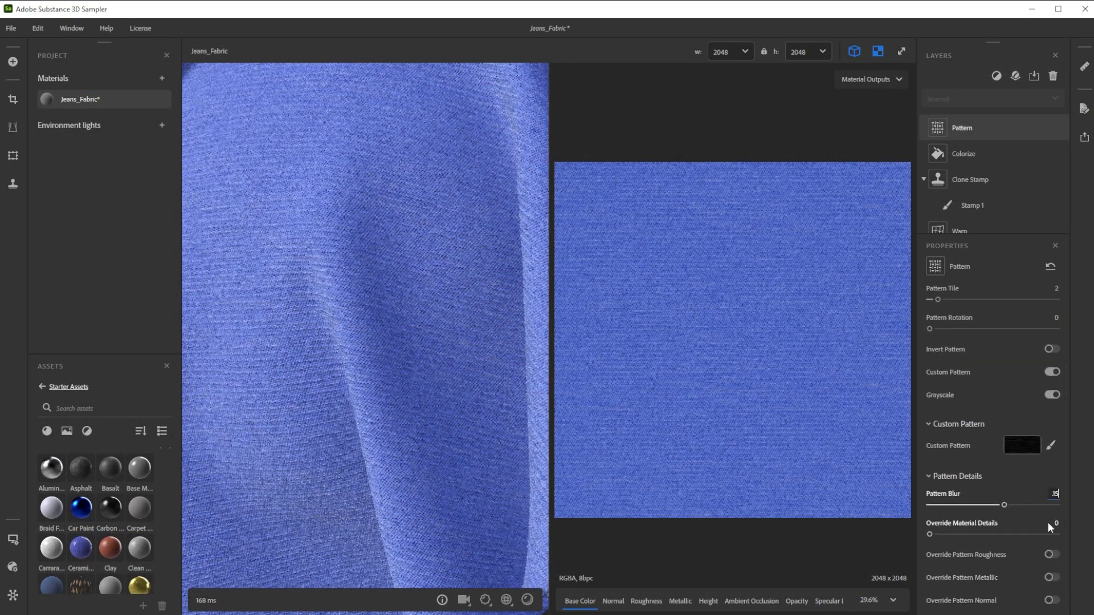
key(Return)
Step: Add a second Pattern filter on top and load Custom_Pattern_Example as its custom pattern
click(995, 77)
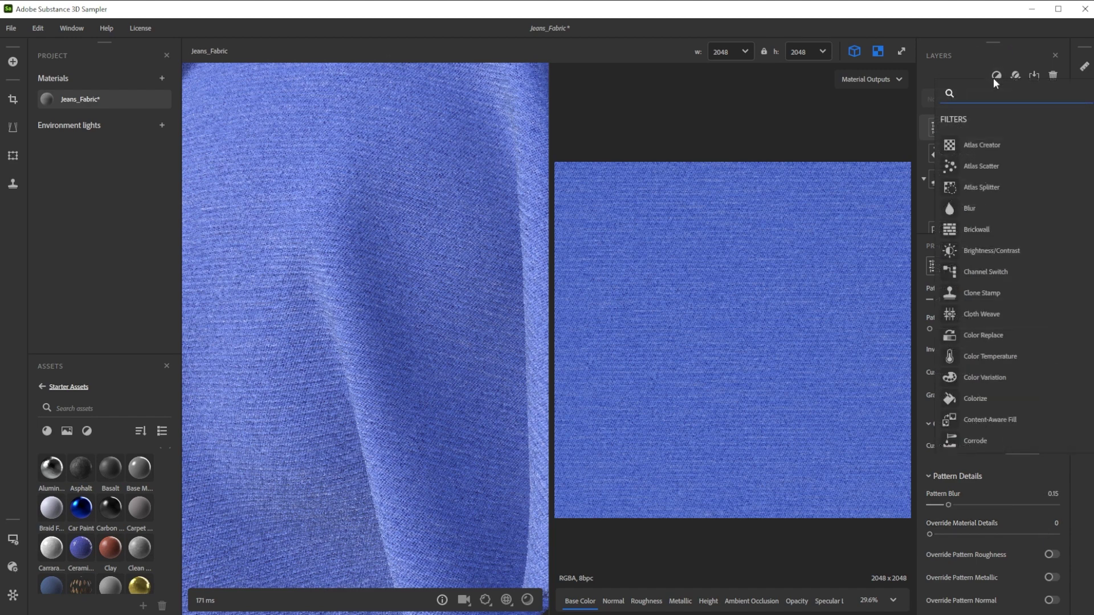
text(patt)
click(979, 143)
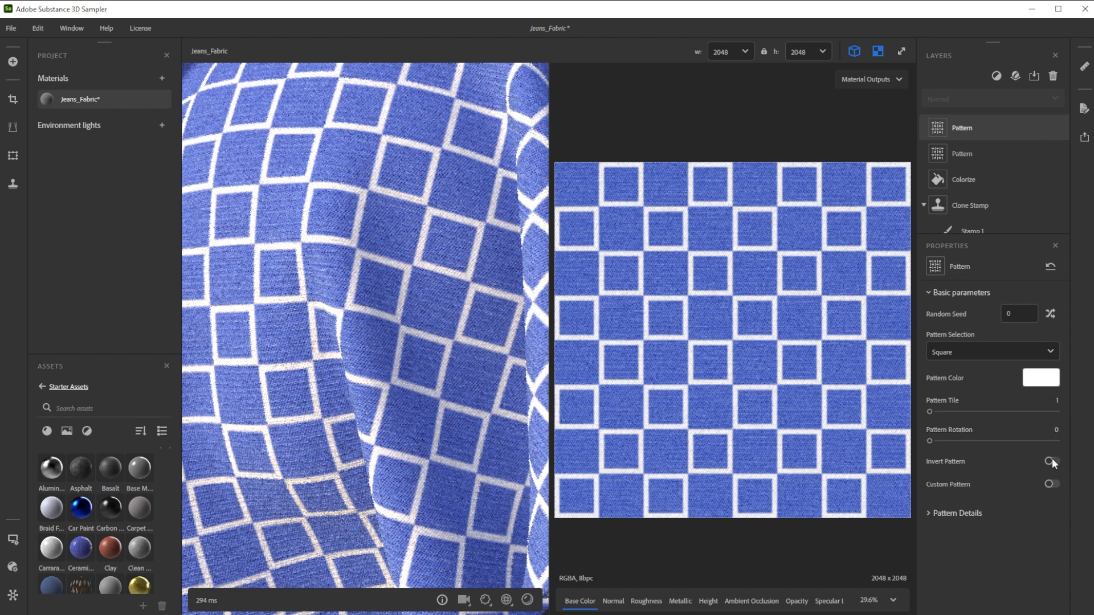
click(1051, 484)
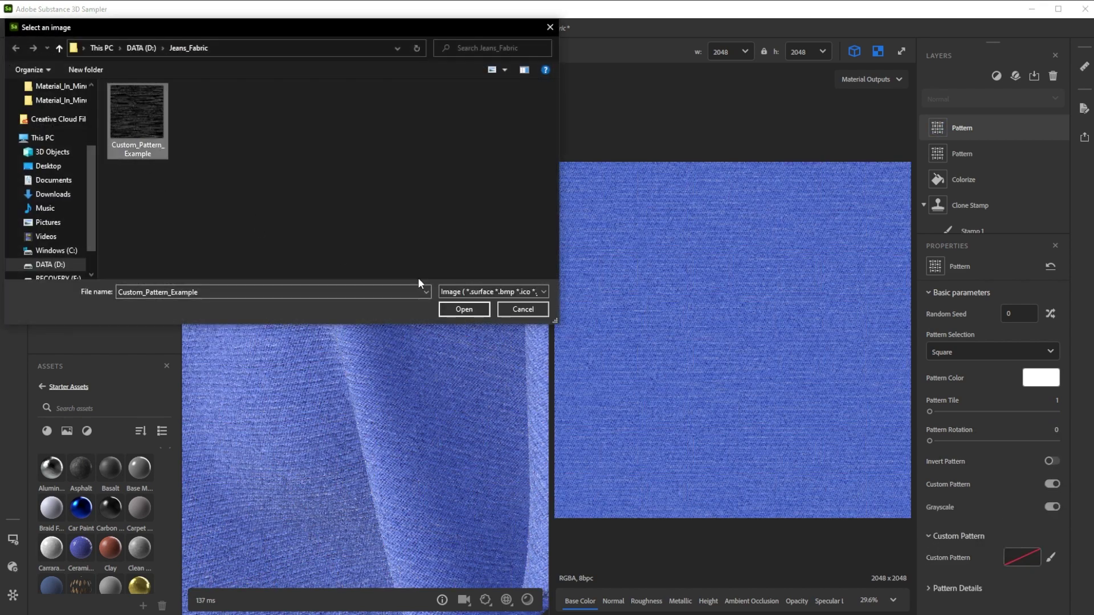
click(454, 308)
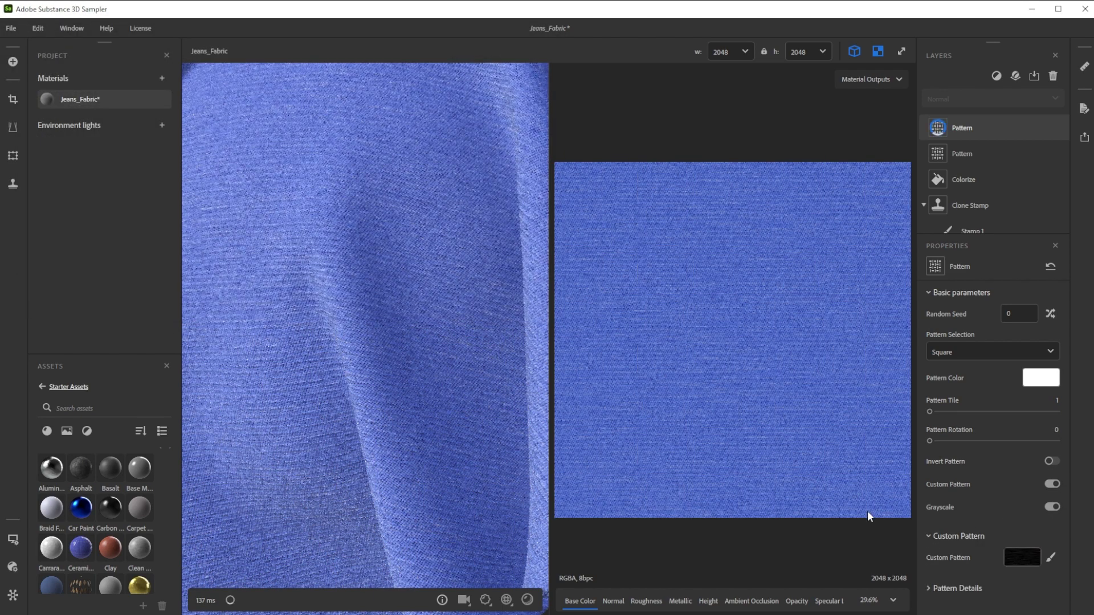
Step: Set the pattern blur of the second Pattern layer to 0.15
click(958, 588)
scroll(980, 587, down, 3)
click(1052, 494)
text(0.15)
key(Return)
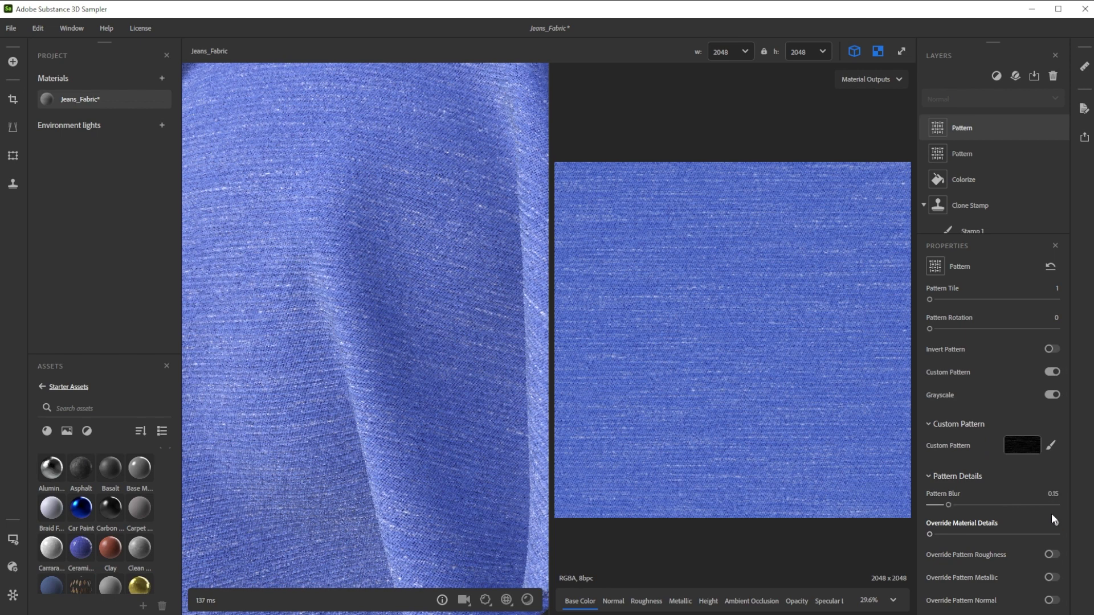
Step: Try a Brightness/Contrast filter on the base color with slightly lower contrast and slightly higher brightness
click(992, 77)
text(brigh)
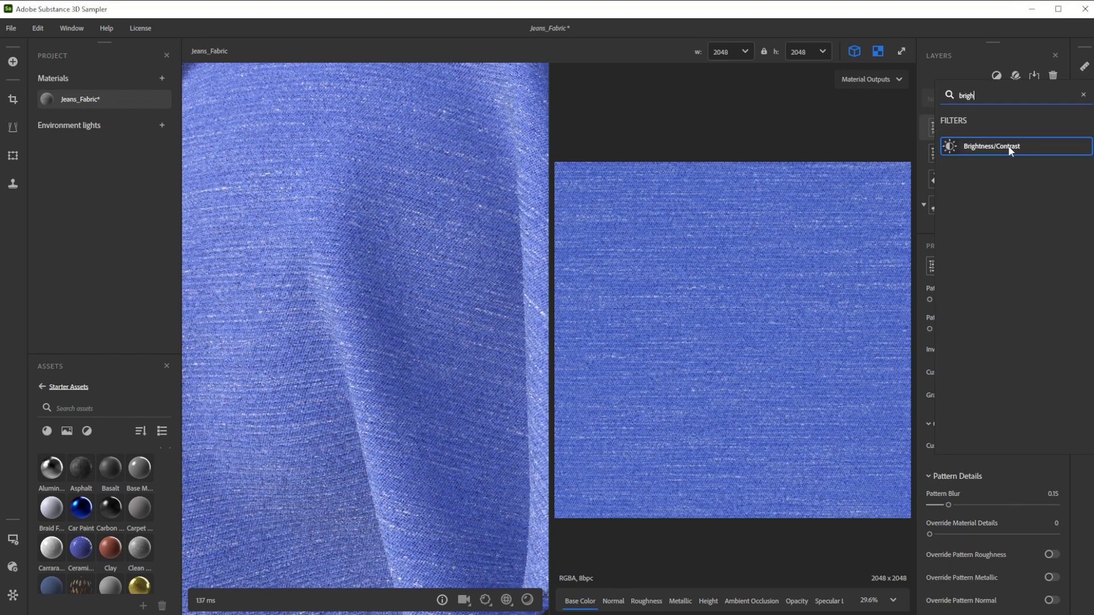
click(993, 147)
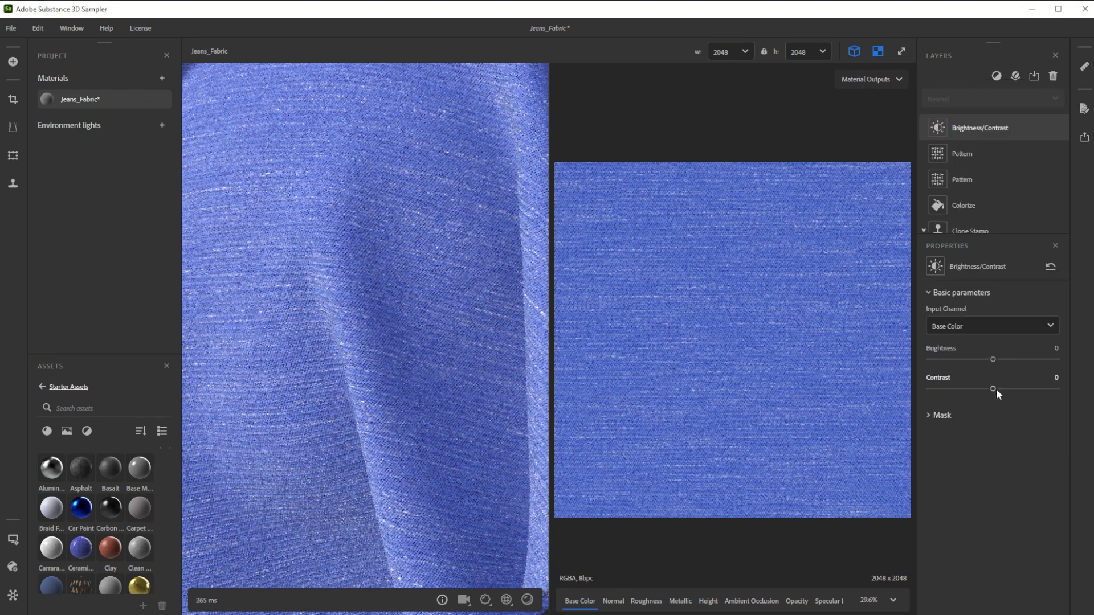
mouse_move(996, 389)
mouse_down()
mouse_move(973, 388)
mouse_move(988, 388)
mouse_up()
drag(994, 358, 995, 358)
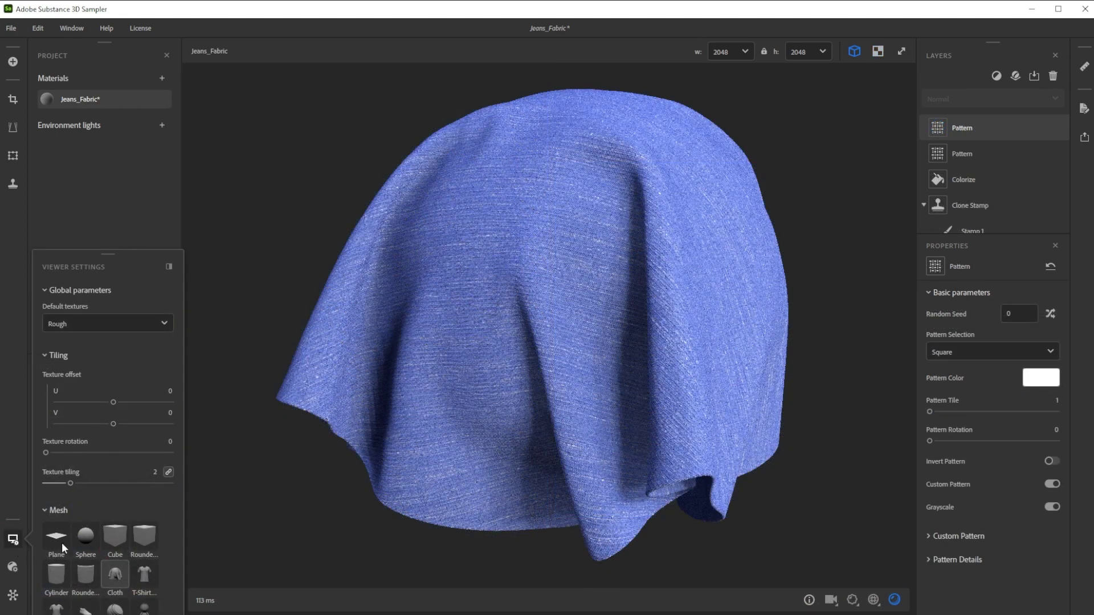
Step: Preview the fabric under the two Bonifacio environments, restore the Atelier environment and rotate its lighting around the cloth
scroll(115, 522, down, 5)
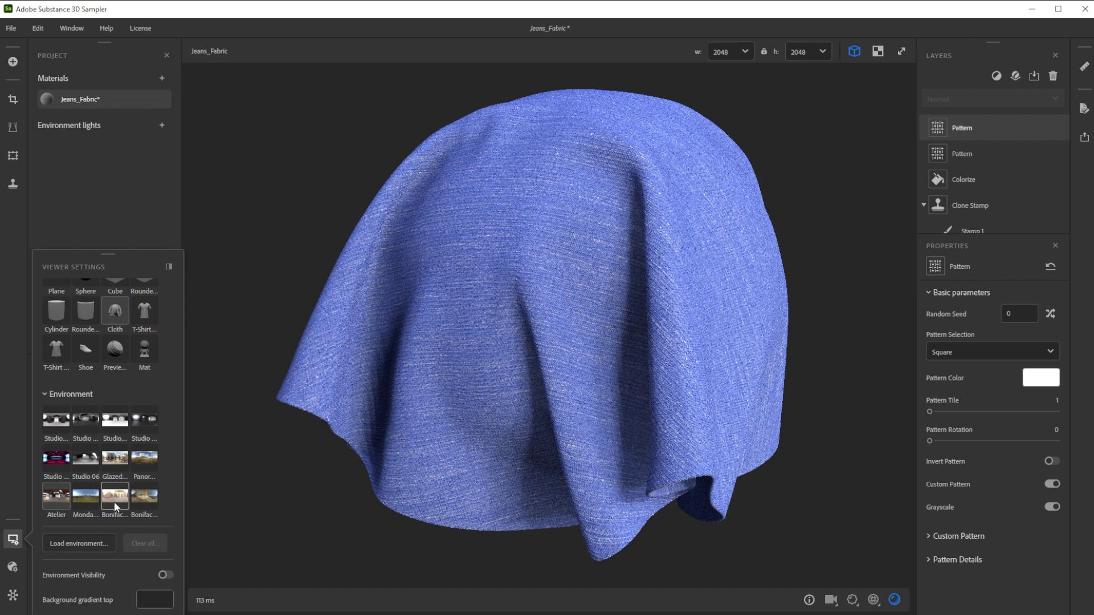
click(114, 499)
click(136, 493)
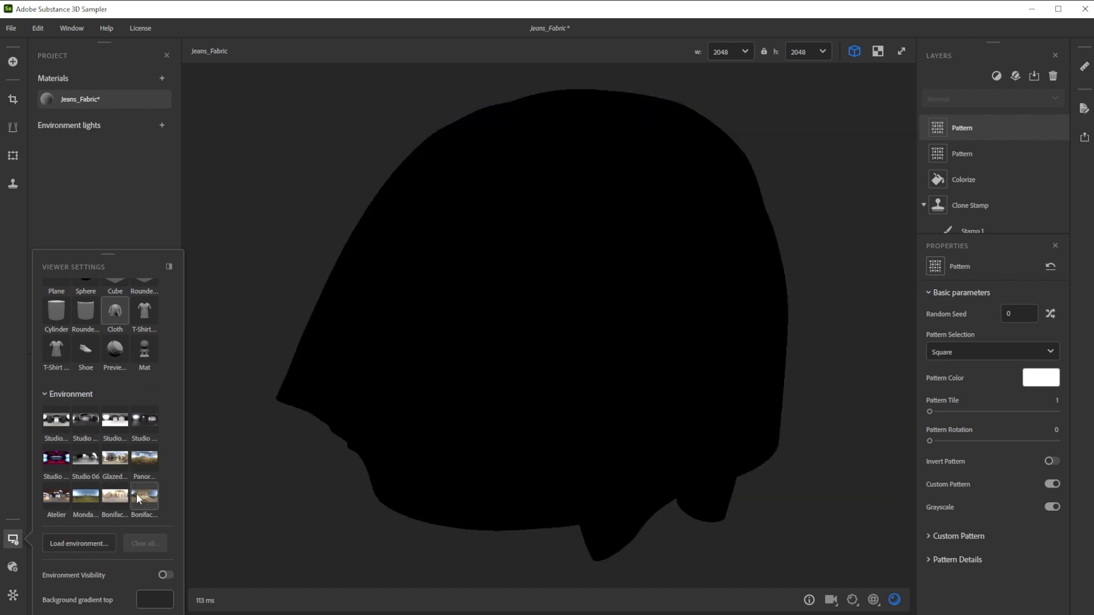
mouse_move(138, 460)
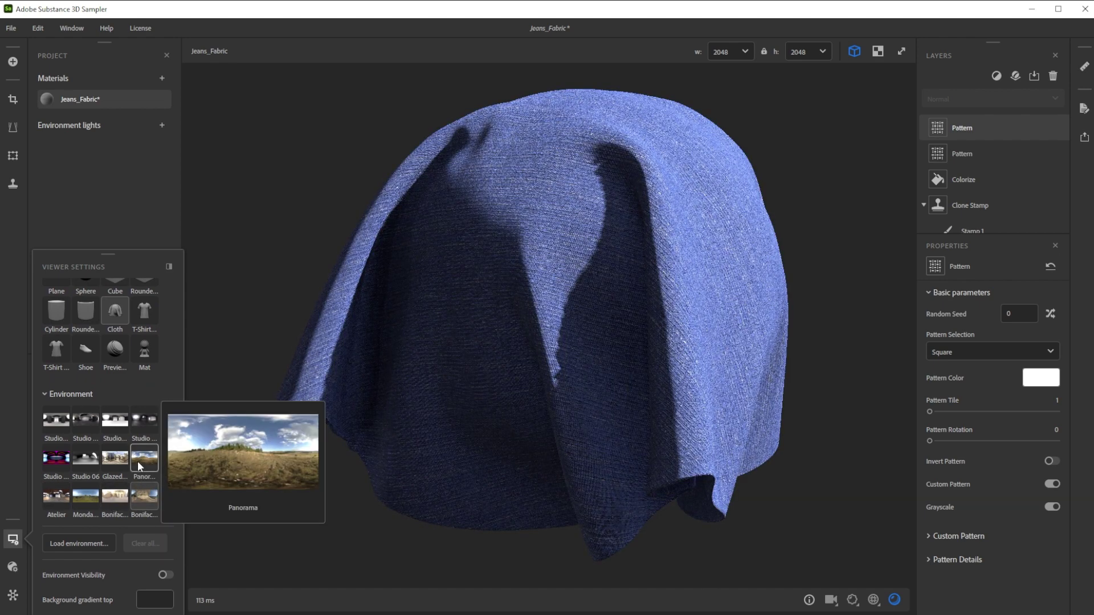
click(52, 500)
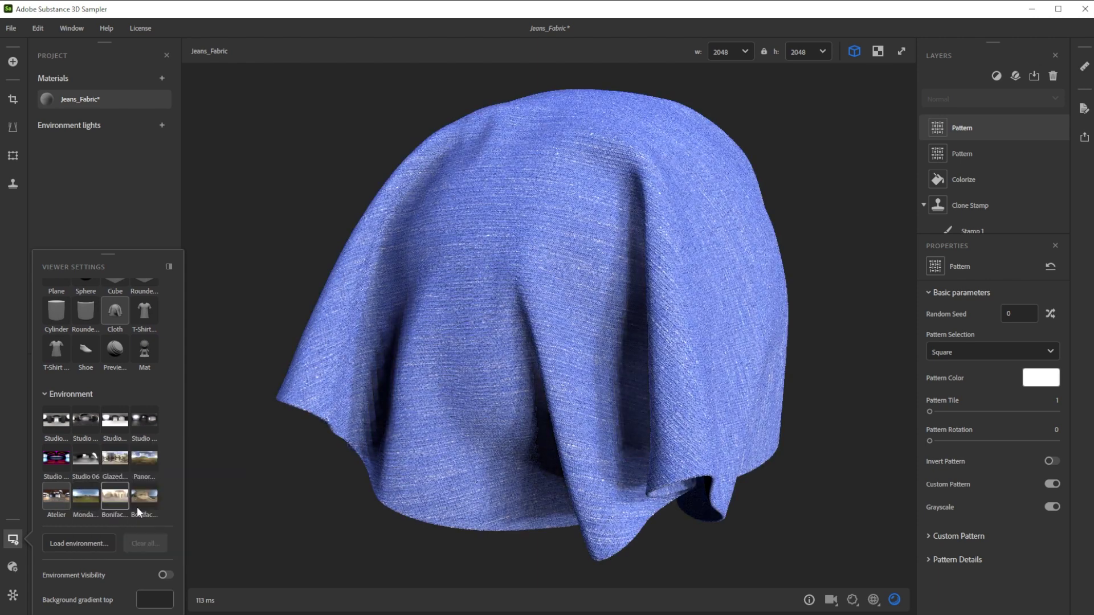
shift+right_drag(526, 462, 569, 567)
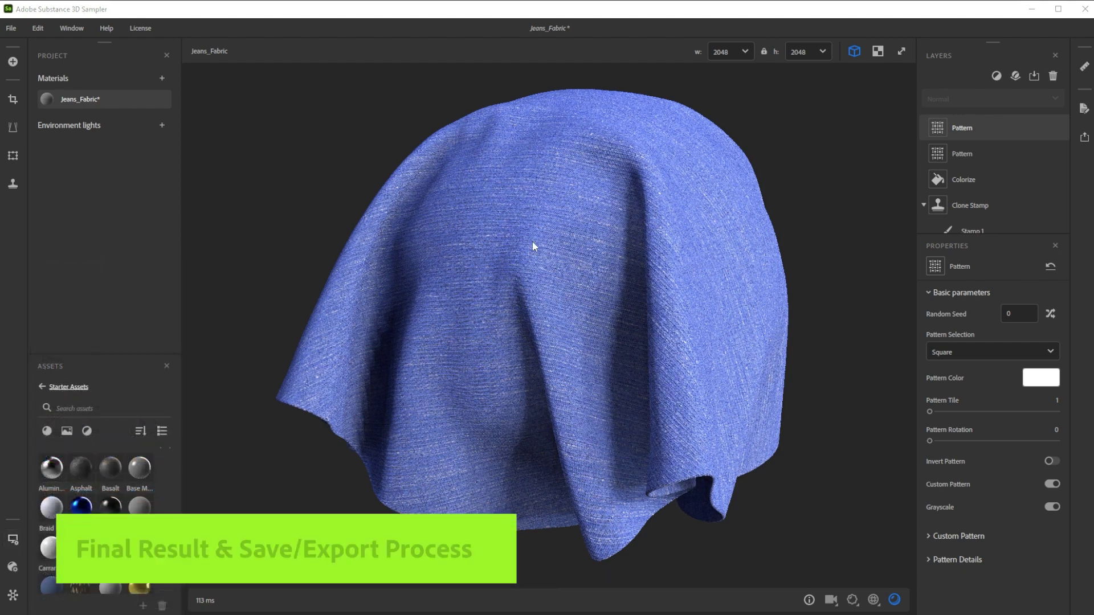
Step: Save the project as Jeans_Fabric in Substance 3D Sampler Archive format in the Jeans_Fabric folder, replacing the existing file
click(11, 32)
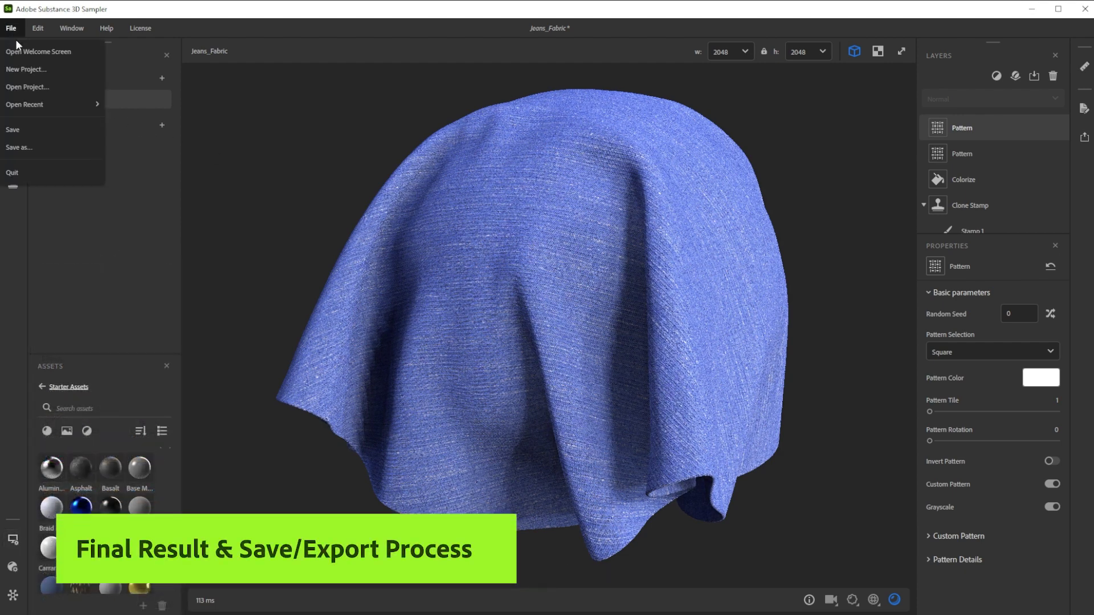
click(40, 145)
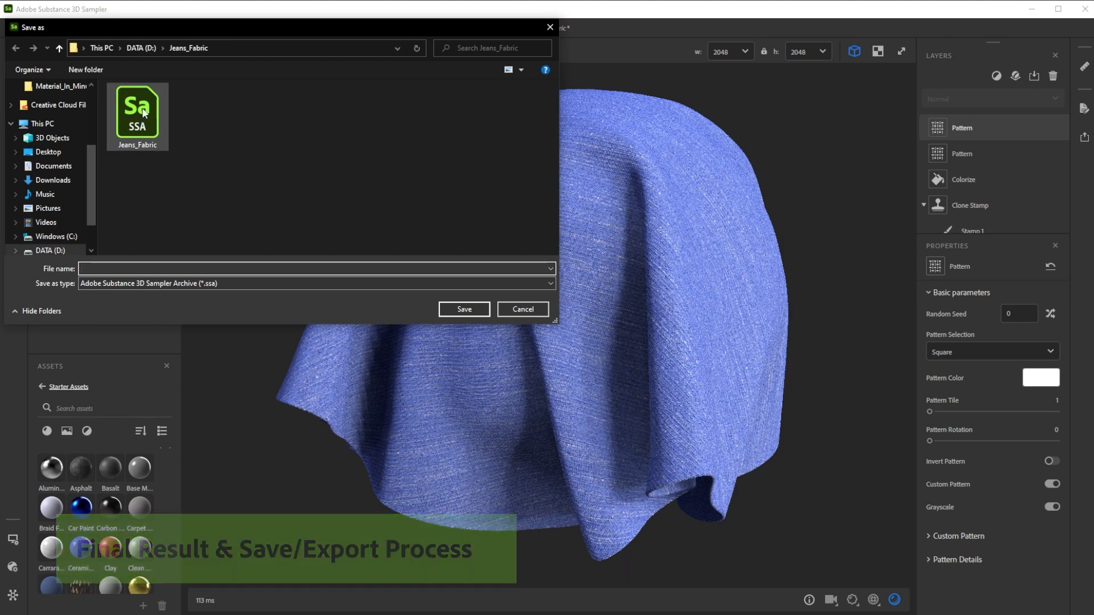
click(453, 310)
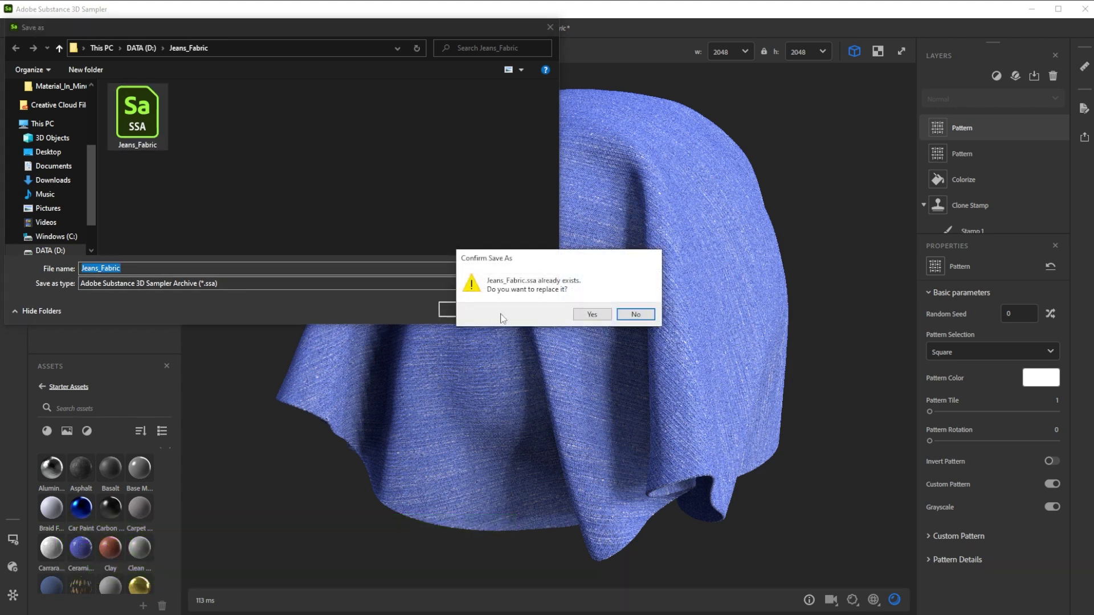
click(592, 313)
Step: Export the Jeans_Fabric material's channels as PNG files to D:\Jeans_Fabric with the default project workflow preset at 2048 resolution
click(1084, 137)
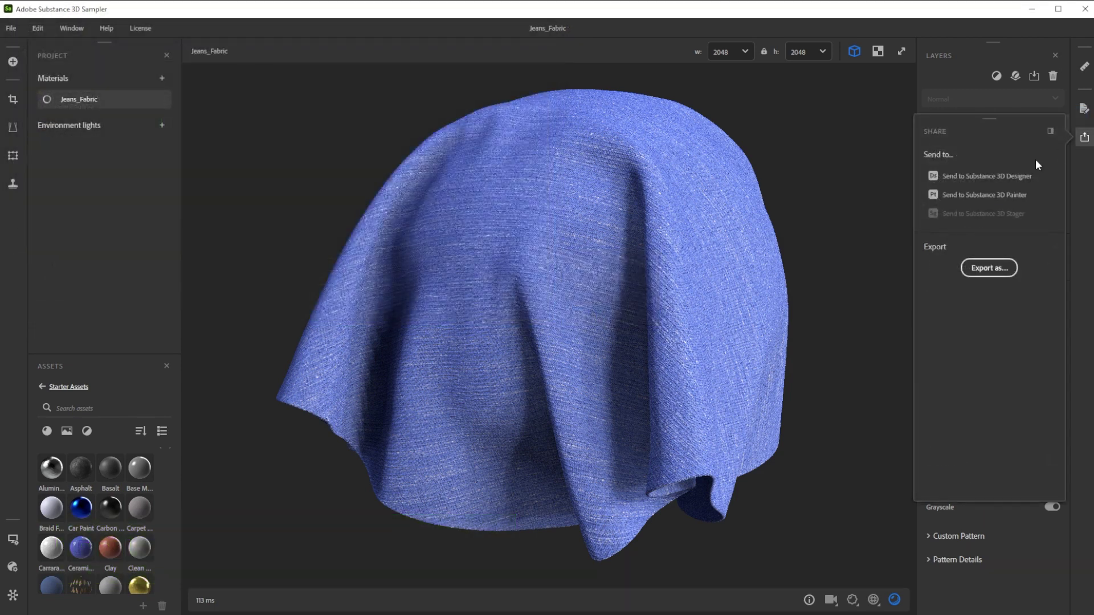
click(998, 171)
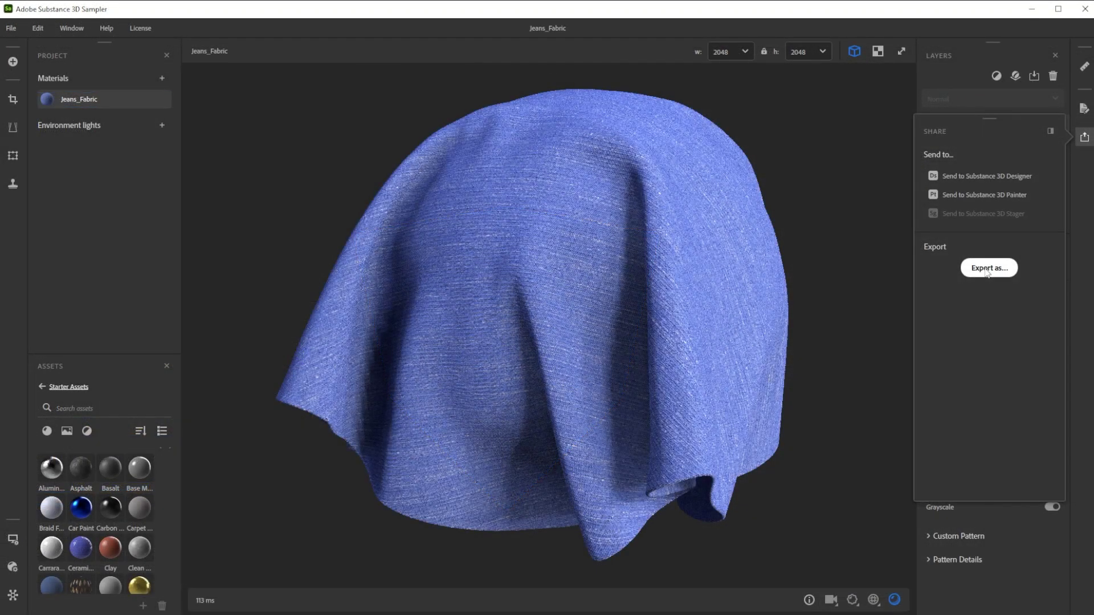
click(984, 268)
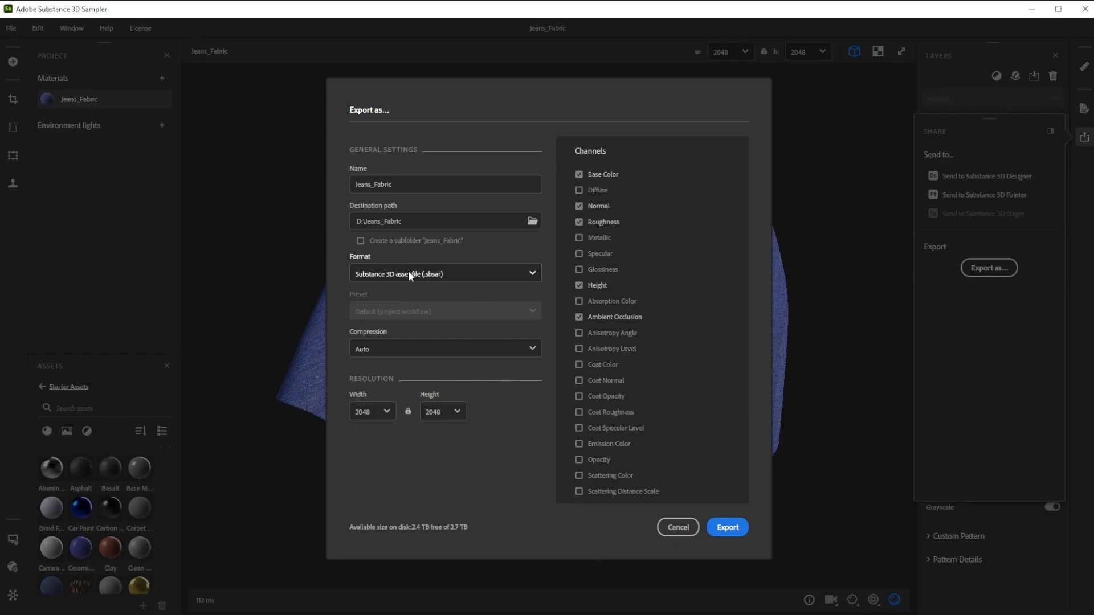
click(734, 525)
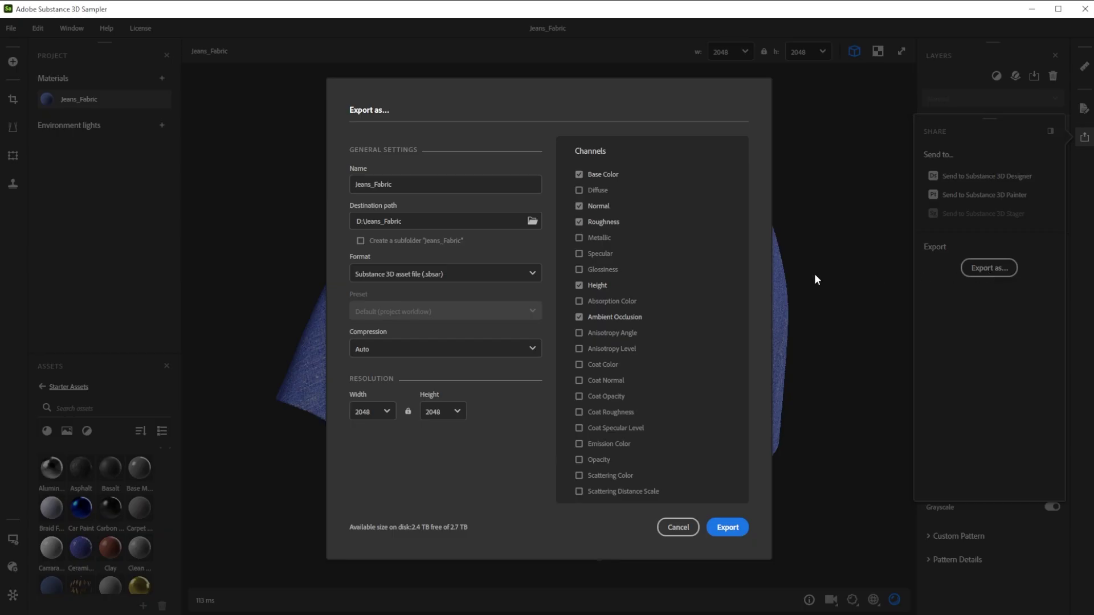
click(490, 274)
click(368, 368)
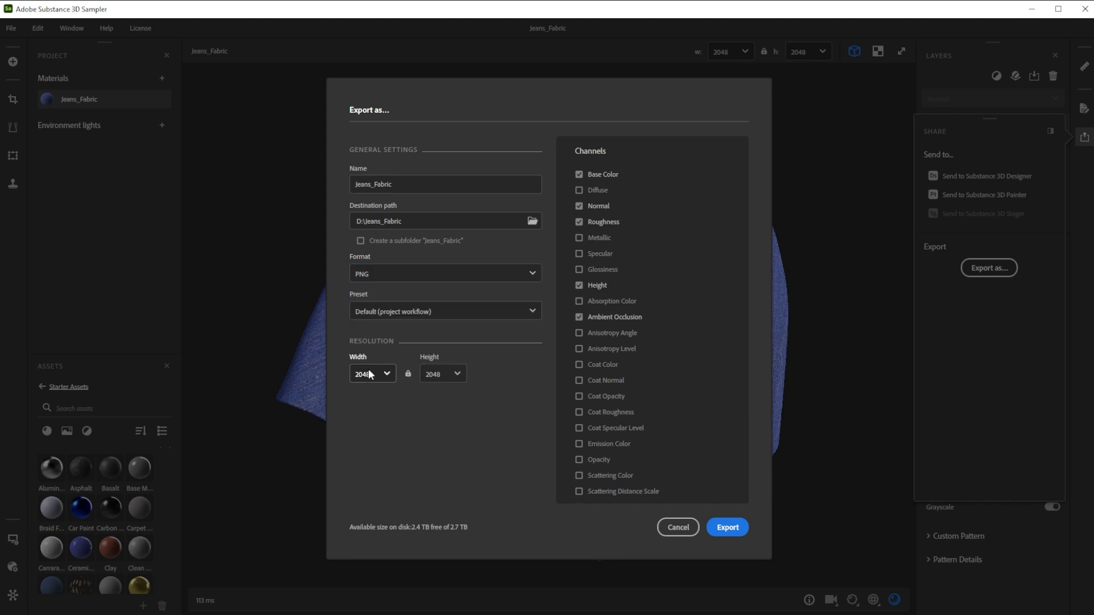
click(735, 527)
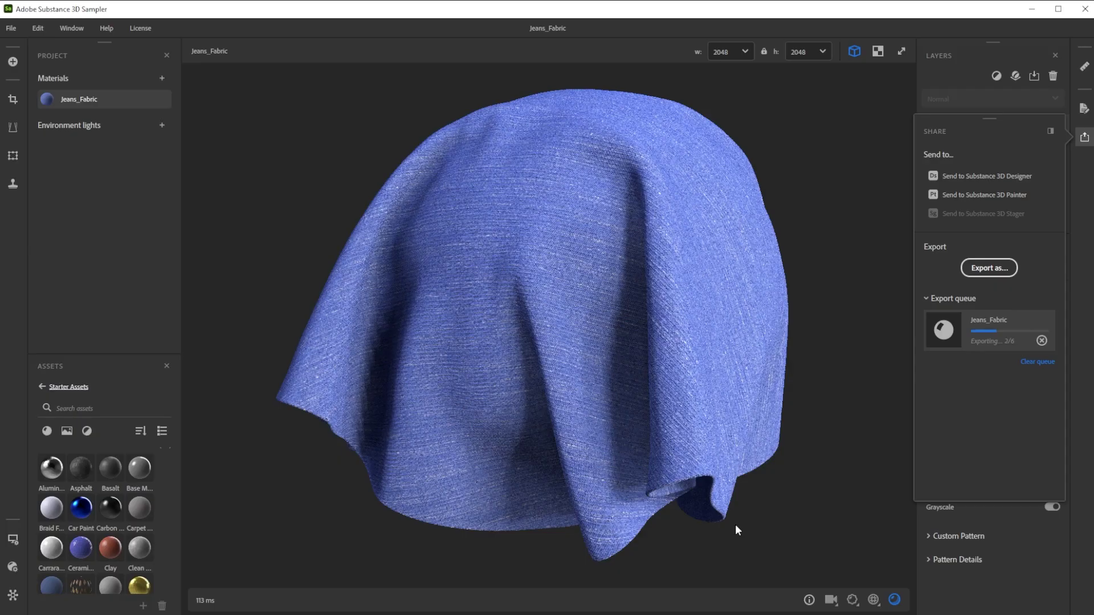